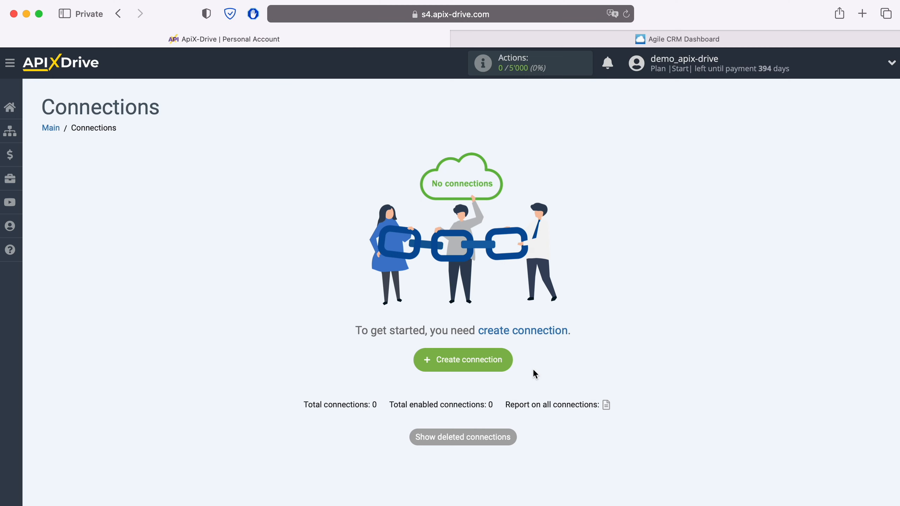
# Create a new connection and choose Agile CRM as the data source system.
pyautogui.click(508, 362)
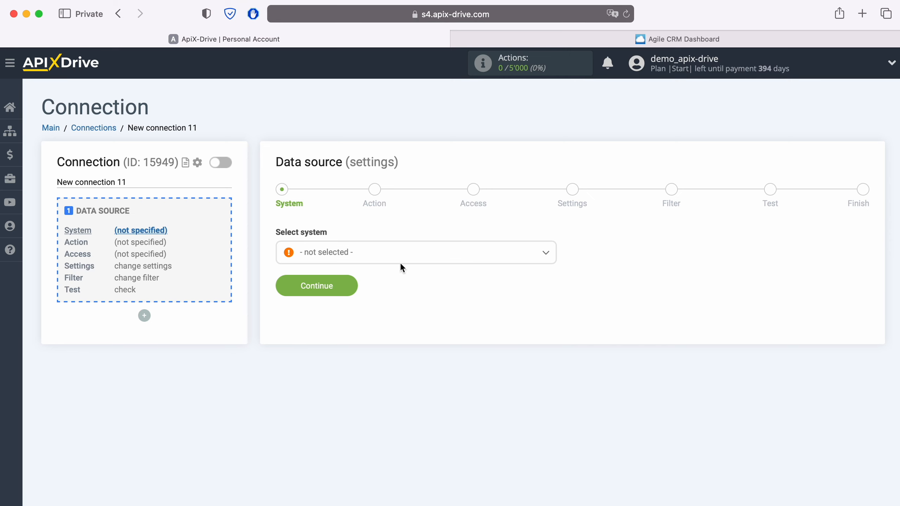
pyautogui.click(398, 252)
pyautogui.click(344, 386)
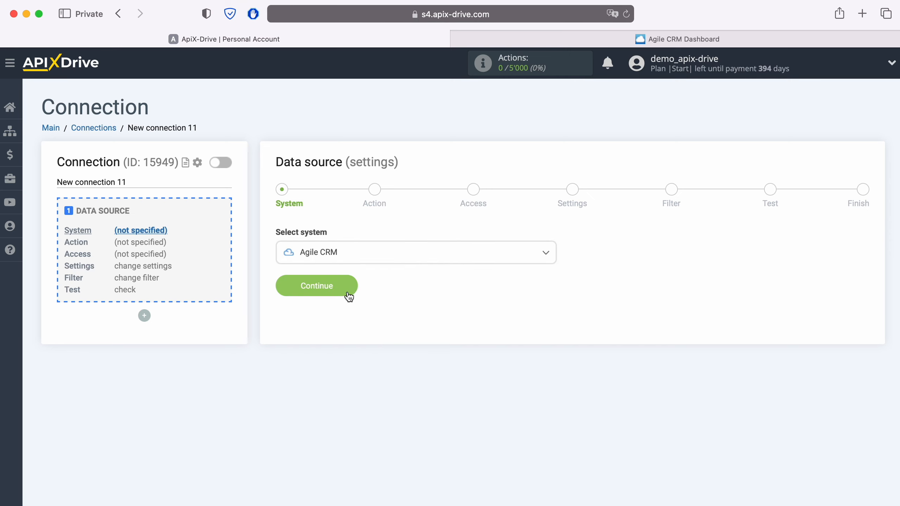
pyautogui.click(350, 290)
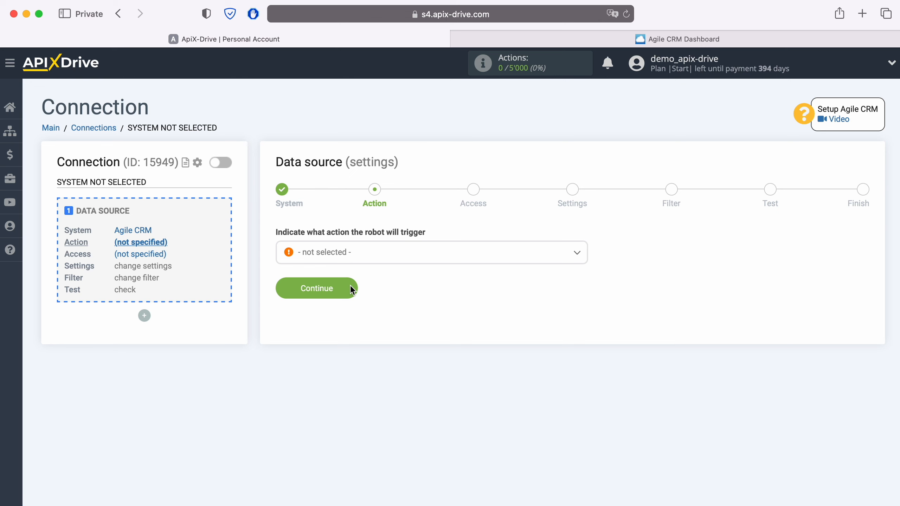
# Set the data source action to Get CONTACTS (new) and continue.
pyautogui.click(377, 260)
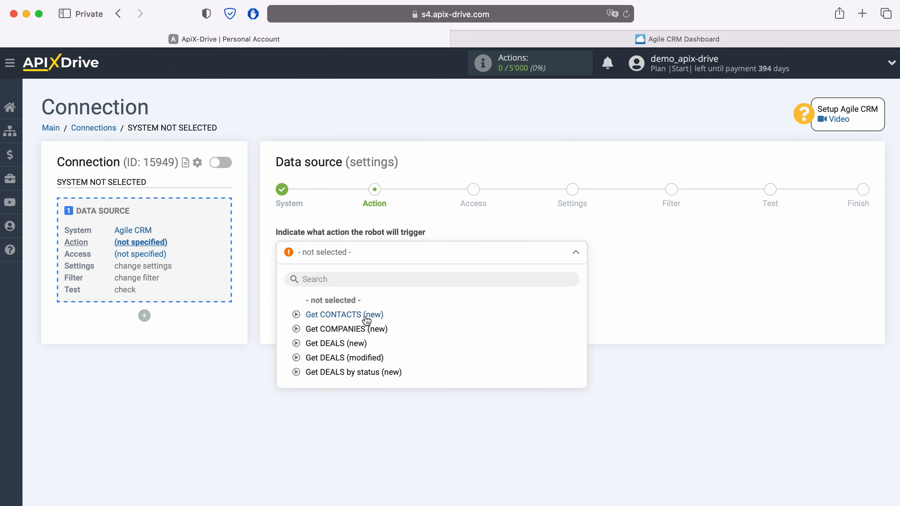
pyautogui.click(367, 315)
pyautogui.click(351, 291)
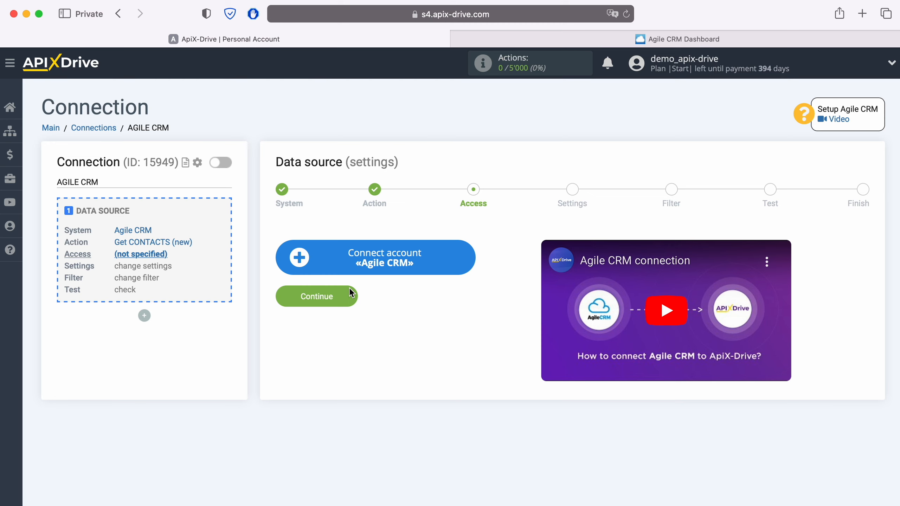
# Open the Agile CRM account connection form and copy the account subdomain from the Agile CRM page address.
pyautogui.click(467, 259)
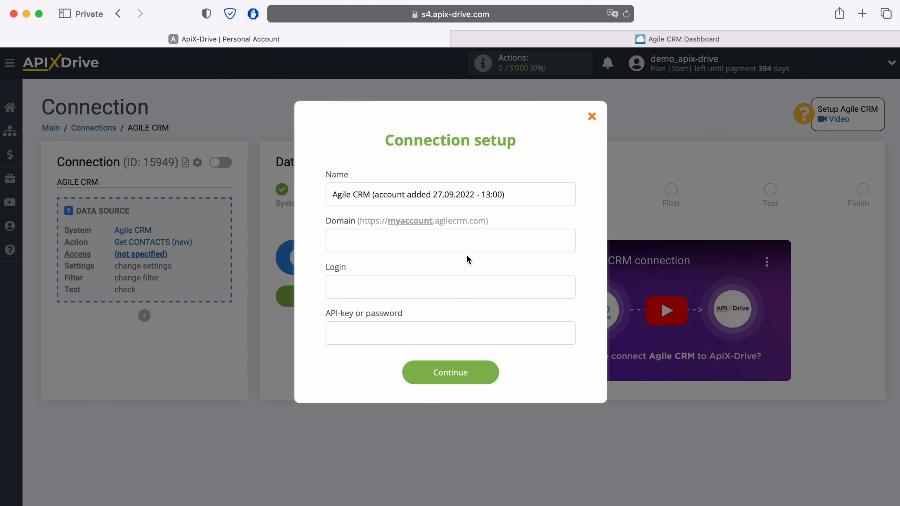
pyautogui.click(684, 39)
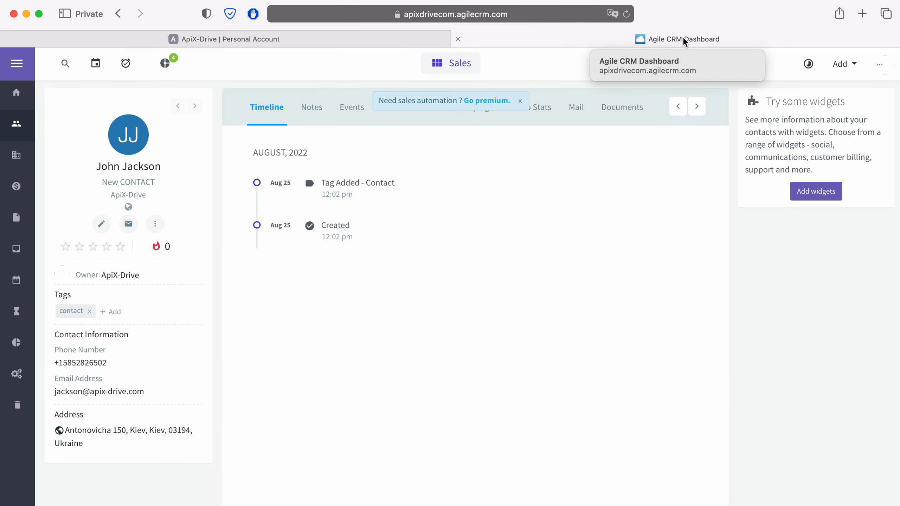
pyautogui.click(582, 17)
pyautogui.moveTo(392, 17); pyautogui.dragTo(386, 16)
pyautogui.moveTo(311, 17); pyautogui.dragTo(359, 17)
pyautogui.rightClick(341, 24)
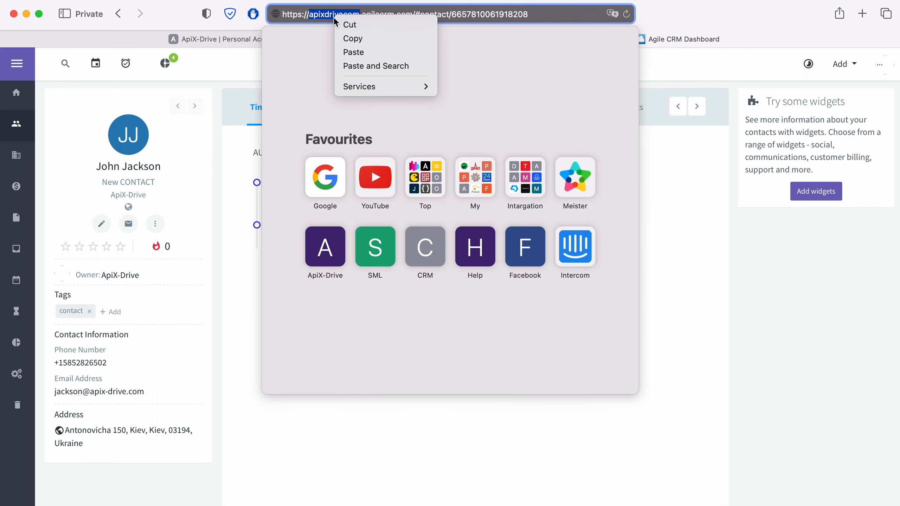
pyautogui.click(351, 36)
# Paste the subdomain apixdrivecom into the Domain field of the connection form.
pyautogui.click(211, 43)
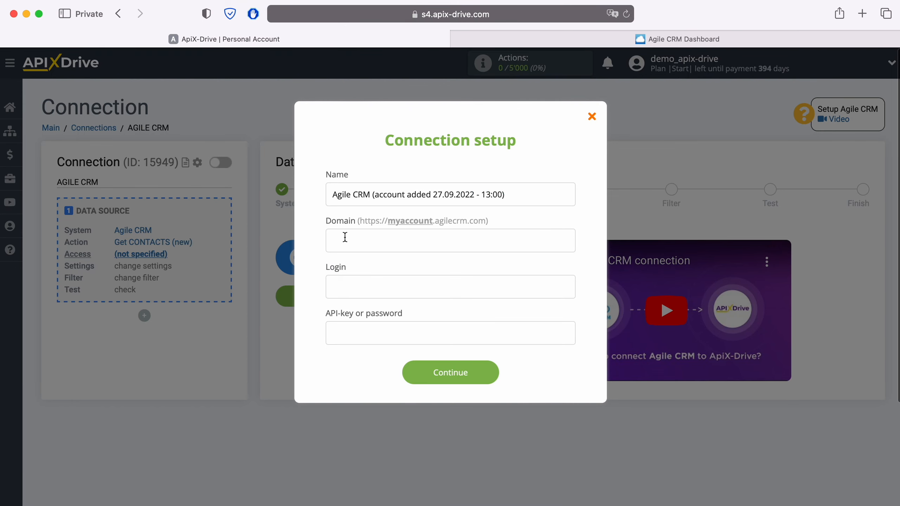
pyautogui.rightClick(344, 236)
pyautogui.click(382, 280)
pyautogui.click(382, 280)
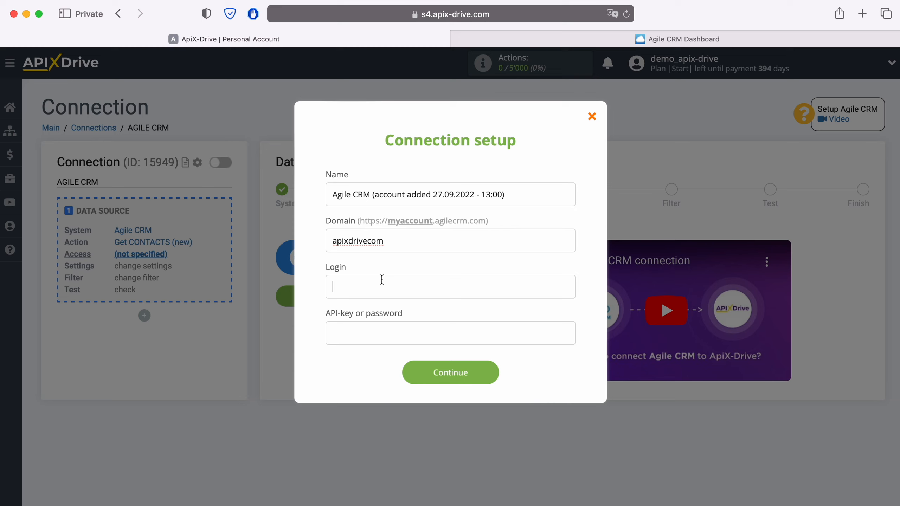
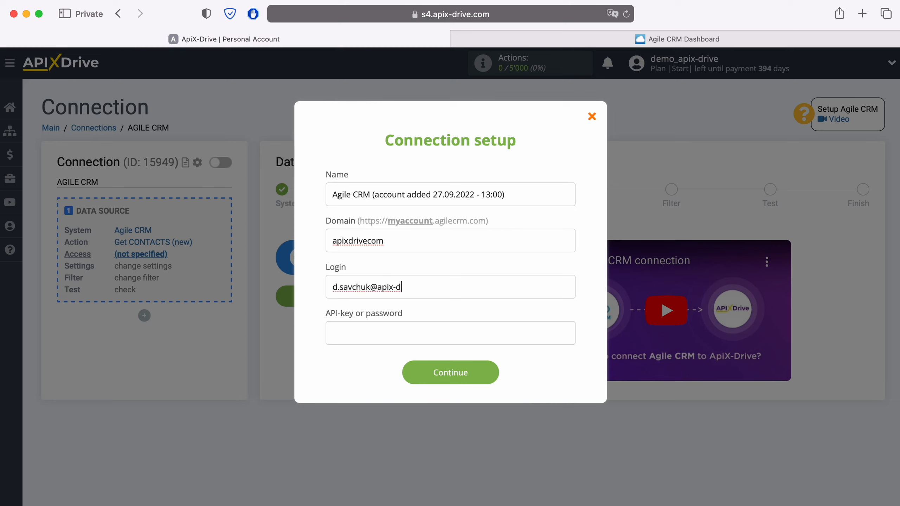
# Enter the Agile CRM account's login e-mail in the Login field.
pyautogui.click(339, 334)
# Open the Developers & API section of the Agile CRM admin settings.
pyautogui.click(707, 41)
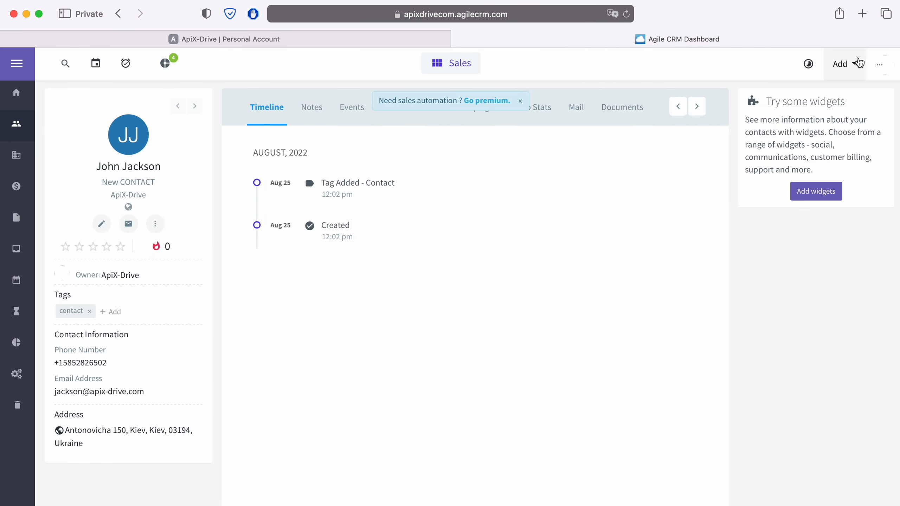
pyautogui.click(880, 67)
pyautogui.click(779, 134)
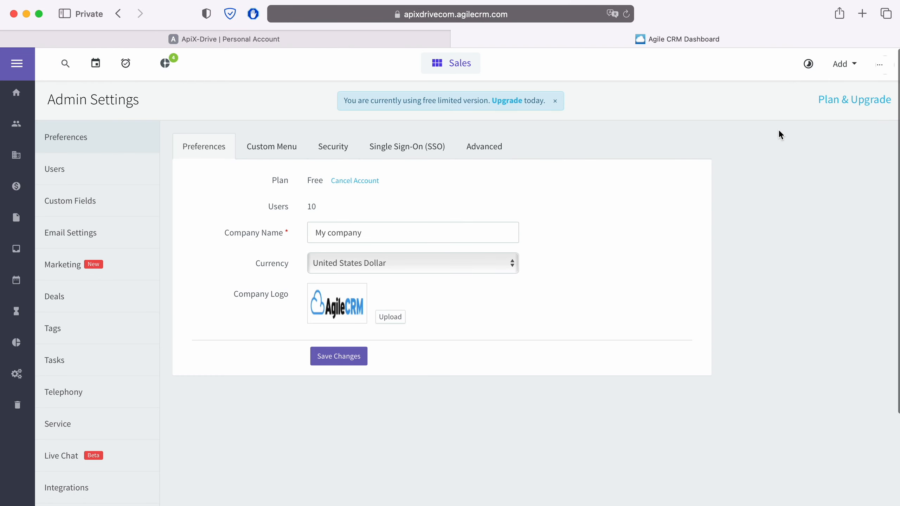
pyautogui.scroll(-3, 102, 379)
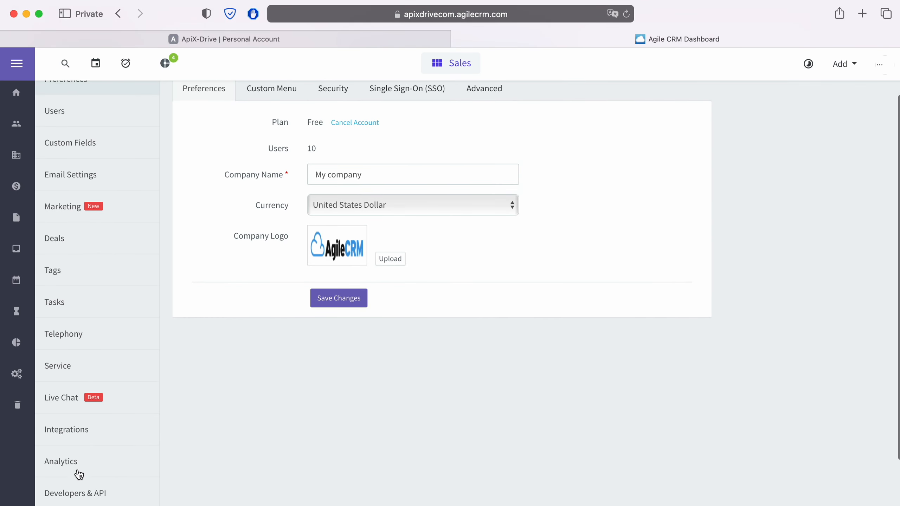
pyautogui.click(84, 493)
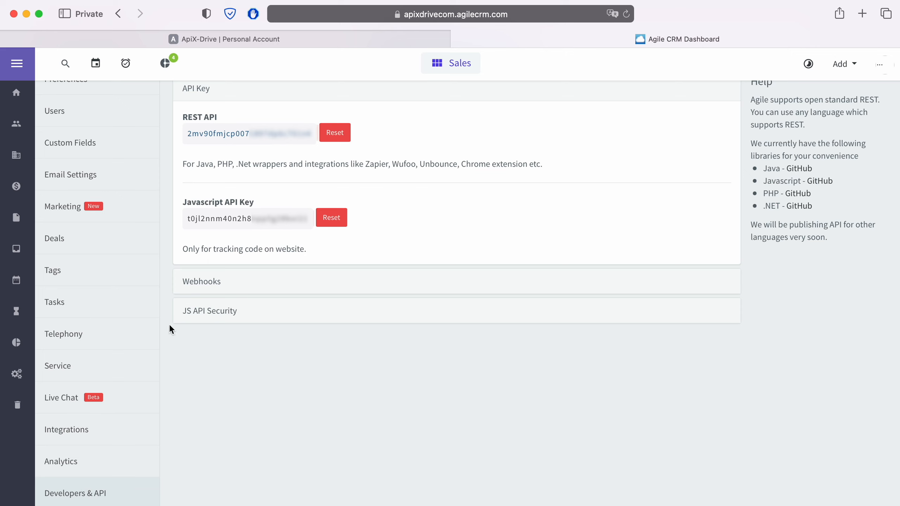
# Copy the REST API key from the Agile CRM API settings.
pyautogui.moveTo(310, 134); pyautogui.dragTo(187, 134)
pyautogui.rightClick(200, 134)
pyautogui.click(225, 188)
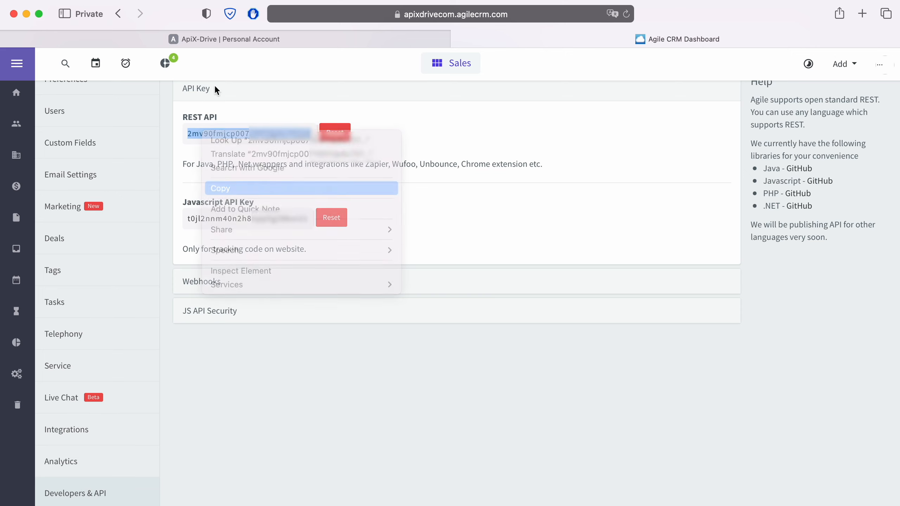
# Paste the REST API key into the API-key or password field of the connection form.
pyautogui.click(212, 38)
pyautogui.rightClick(335, 341)
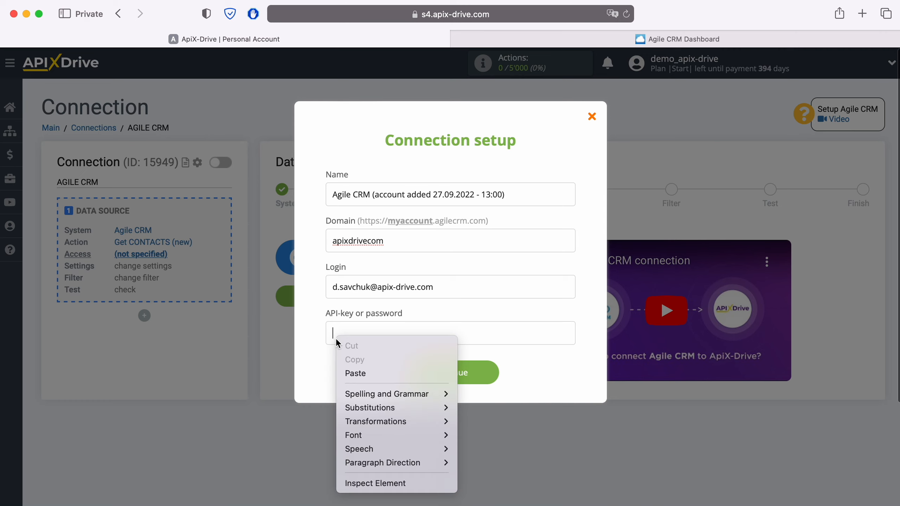
pyautogui.click(356, 373)
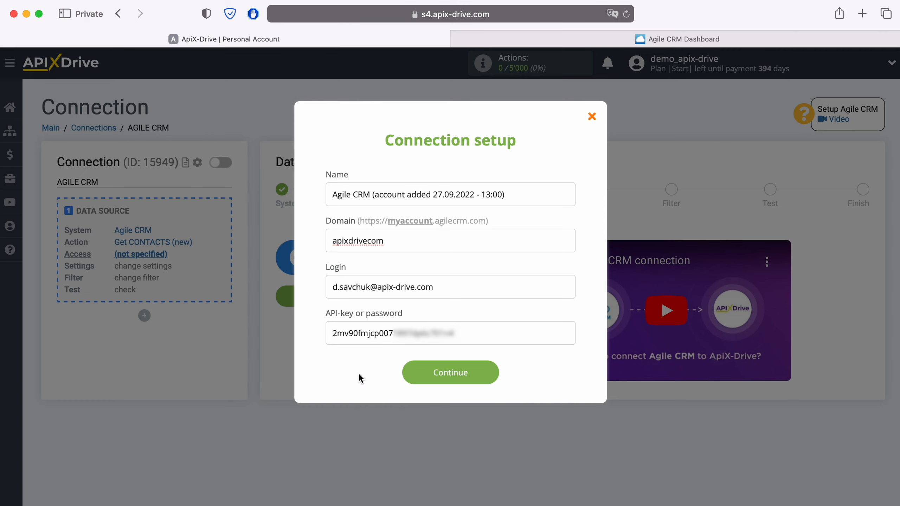
# Save the Agile CRM account connection and select it as the source login.
pyautogui.click(488, 376)
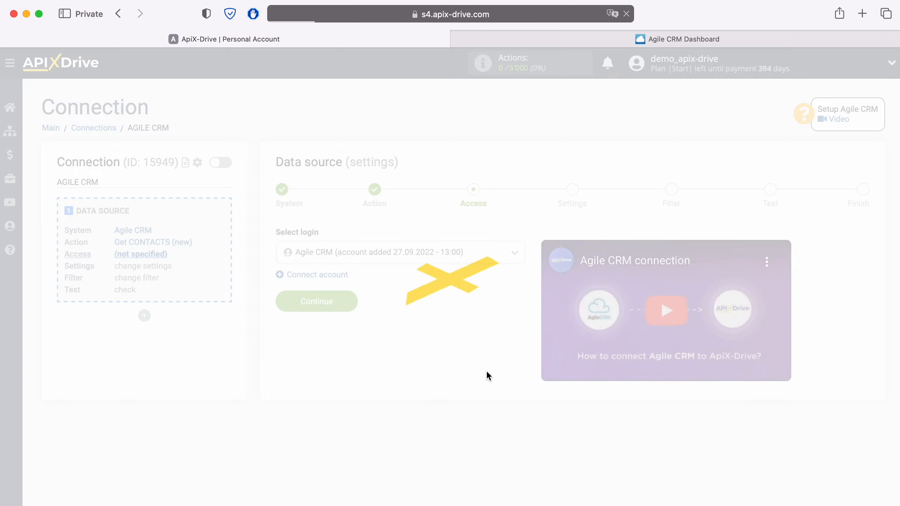
pyautogui.click(482, 263)
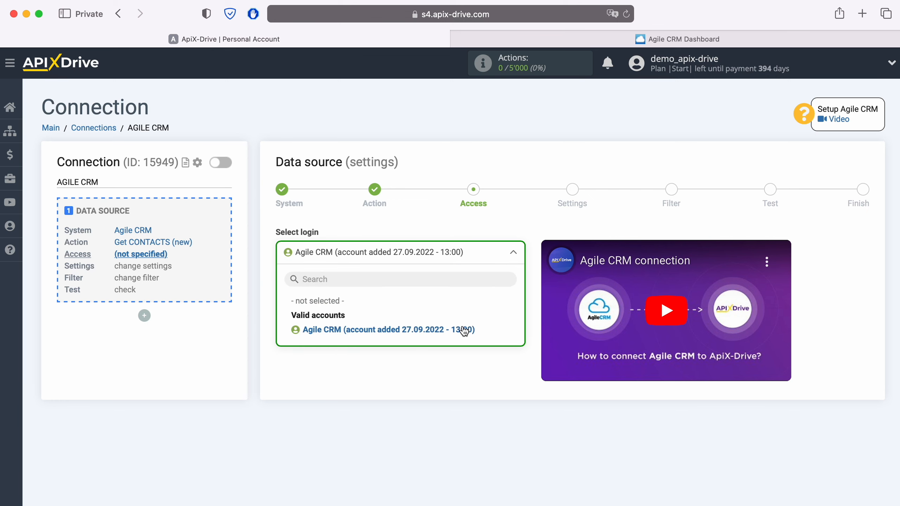
pyautogui.click(463, 328)
pyautogui.click(352, 325)
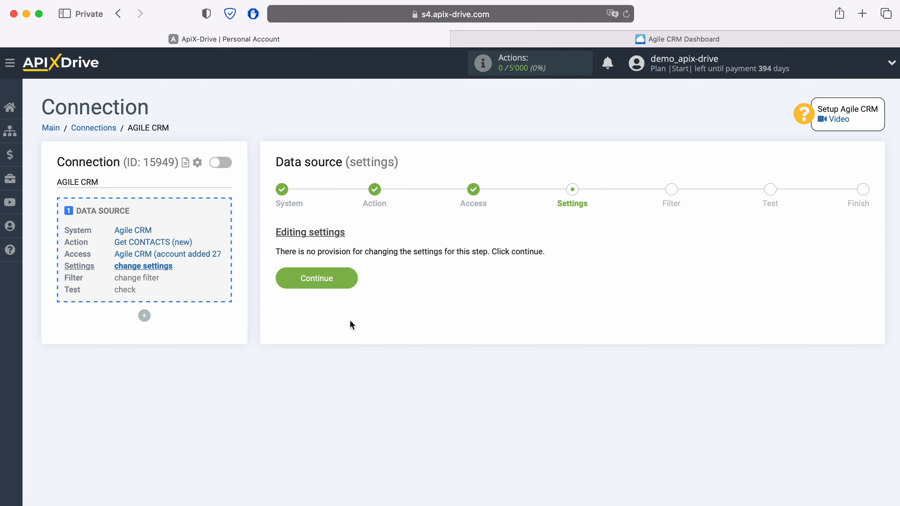
# Proceed through the settings and filter steps without changes.
pyautogui.click(351, 279)
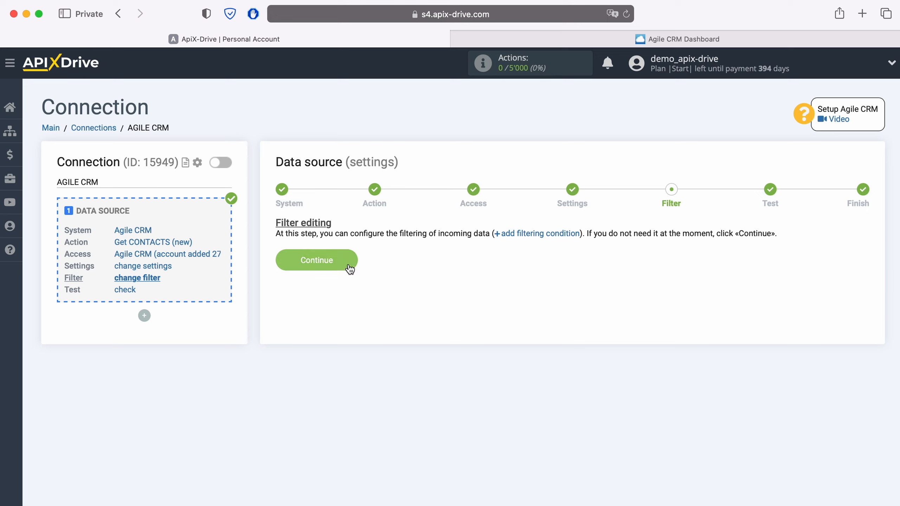
pyautogui.click(349, 264)
# Review the loaded Agile CRM test contact data and finish the data source setup.
pyautogui.scroll(-2, 509, 374)
pyautogui.scroll(-2, 509, 373)
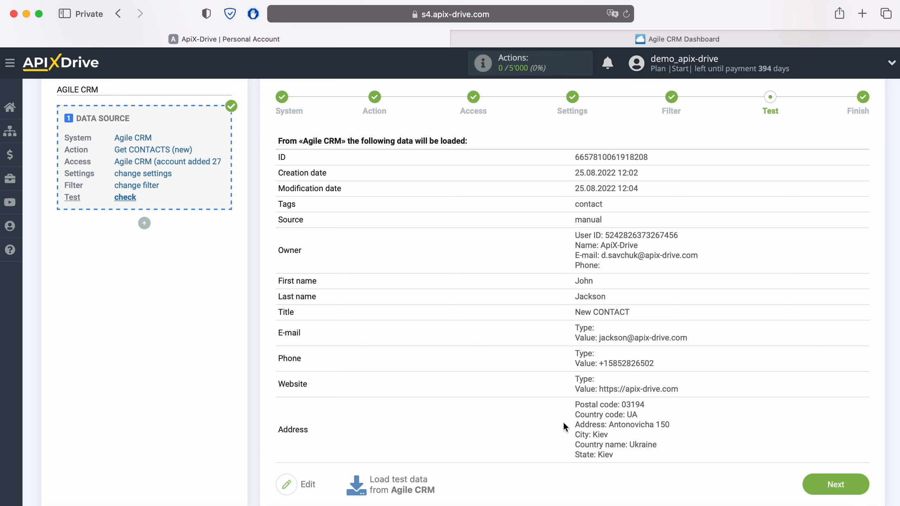
pyautogui.click(828, 485)
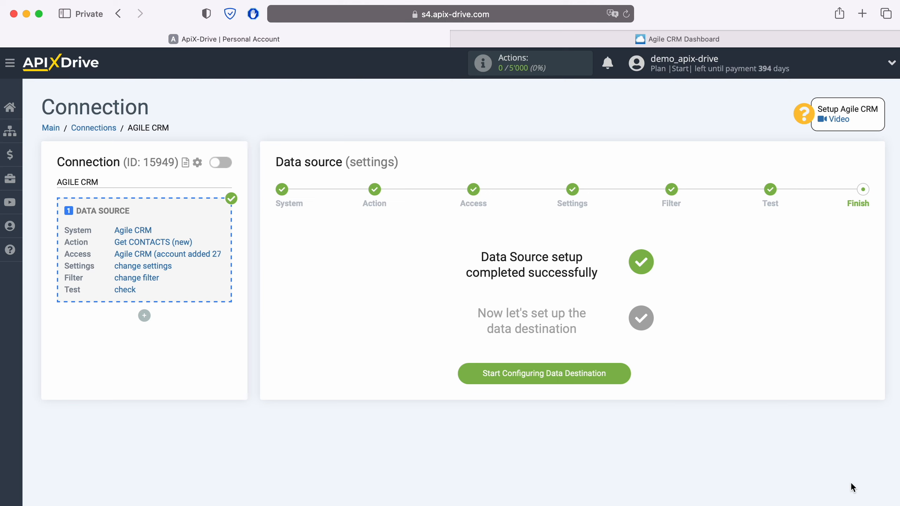
# Start configuring the data destination and choose Ontraport as its system.
pyautogui.click(626, 378)
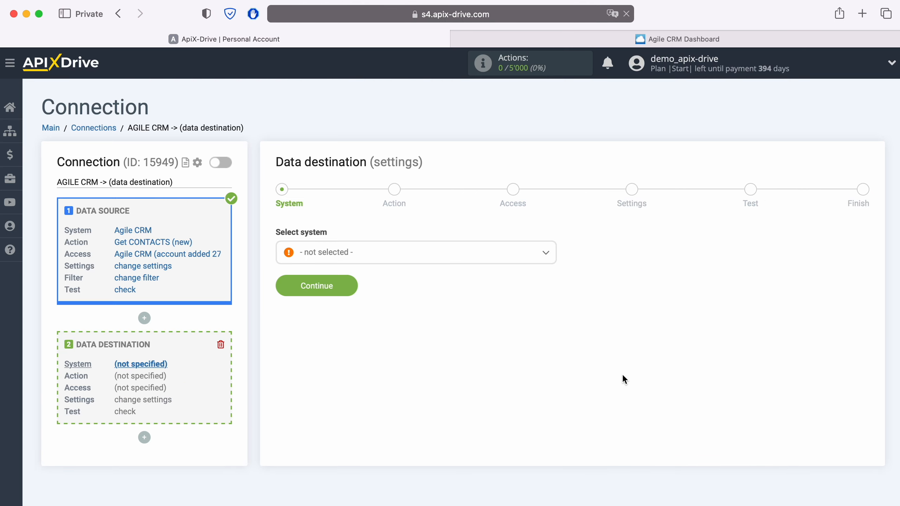
pyautogui.click(440, 262)
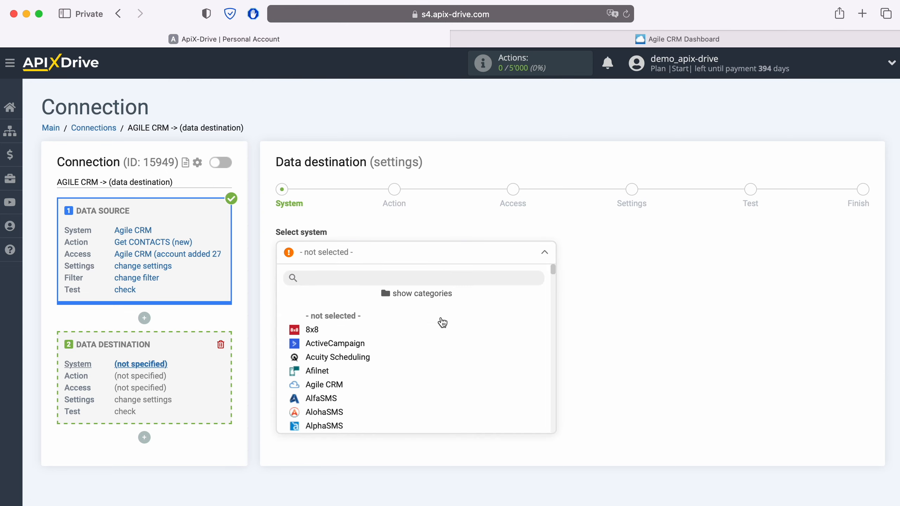
pyautogui.scroll(-3, 443, 351)
pyautogui.scroll(-15, 443, 351)
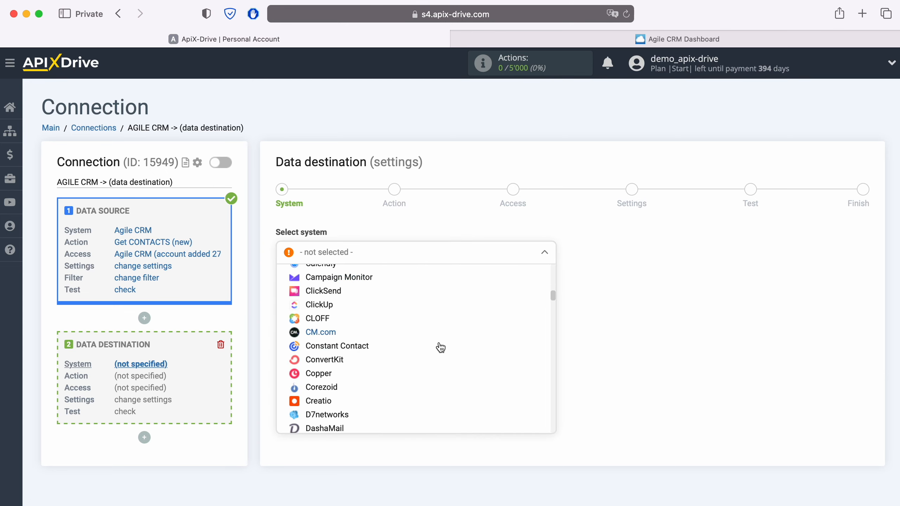
pyautogui.scroll(-15, 440, 348)
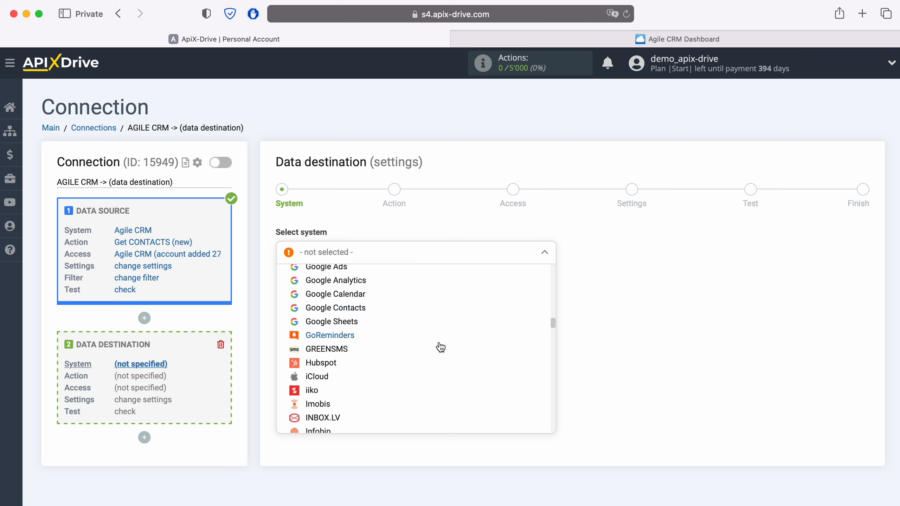
pyautogui.scroll(-15, 440, 348)
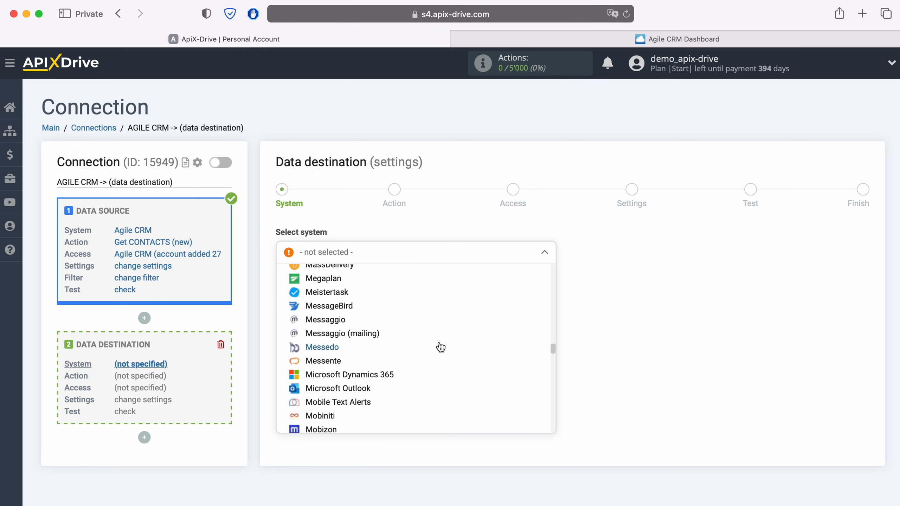
pyautogui.scroll(-8, 440, 347)
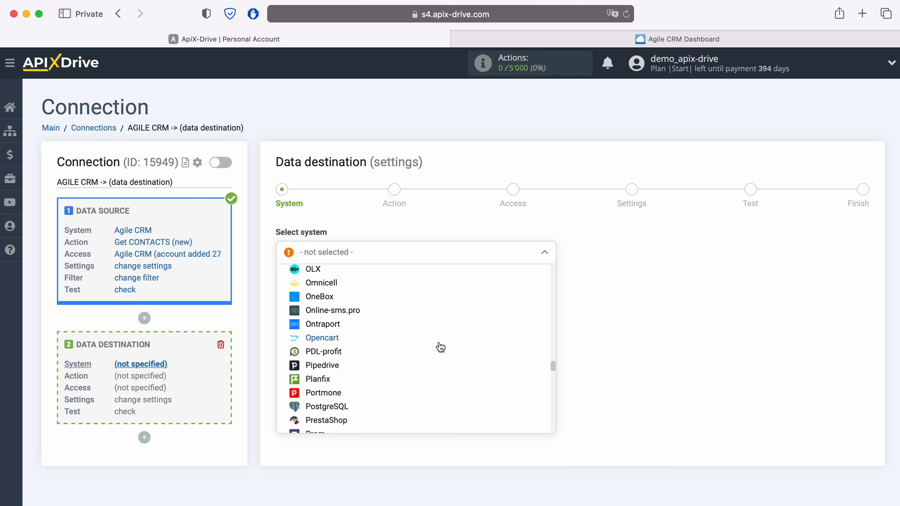
pyautogui.click(327, 330)
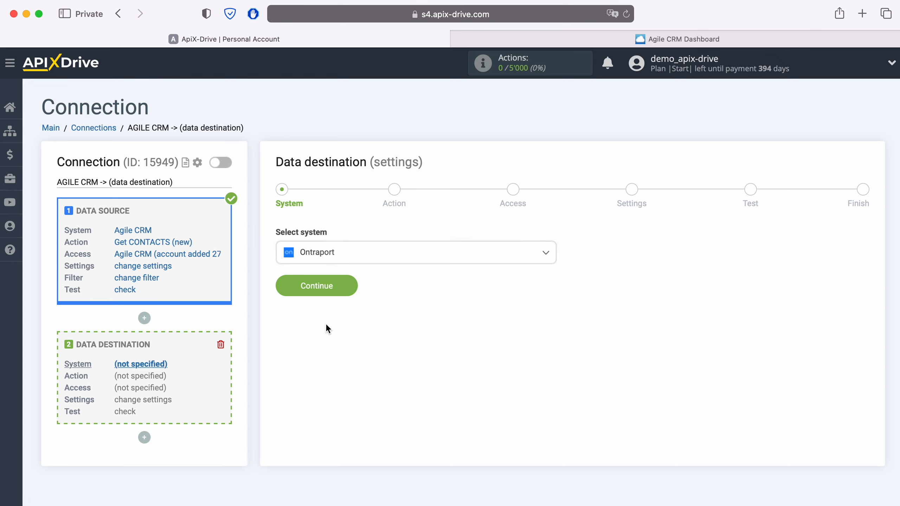
pyautogui.click(353, 287)
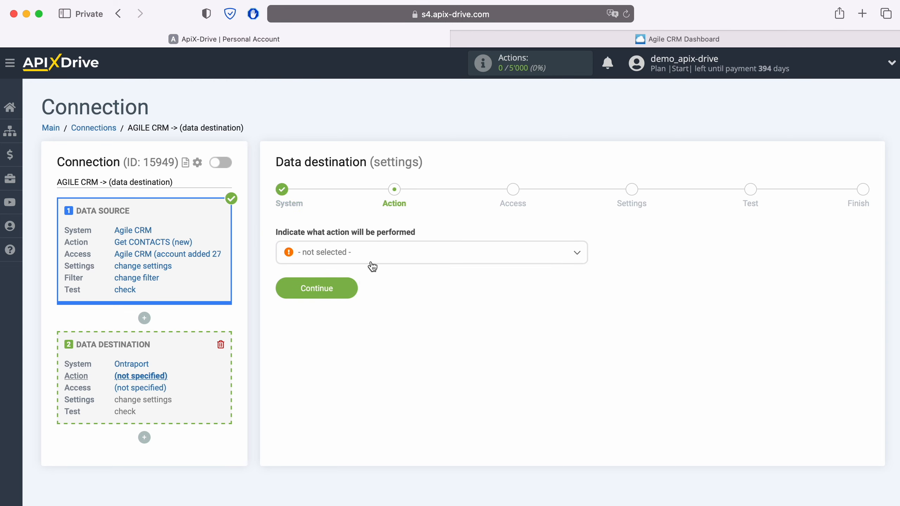
# Set the destination action to Add / Update CONTACT and open the Ontraport account connection form.
pyautogui.click(385, 253)
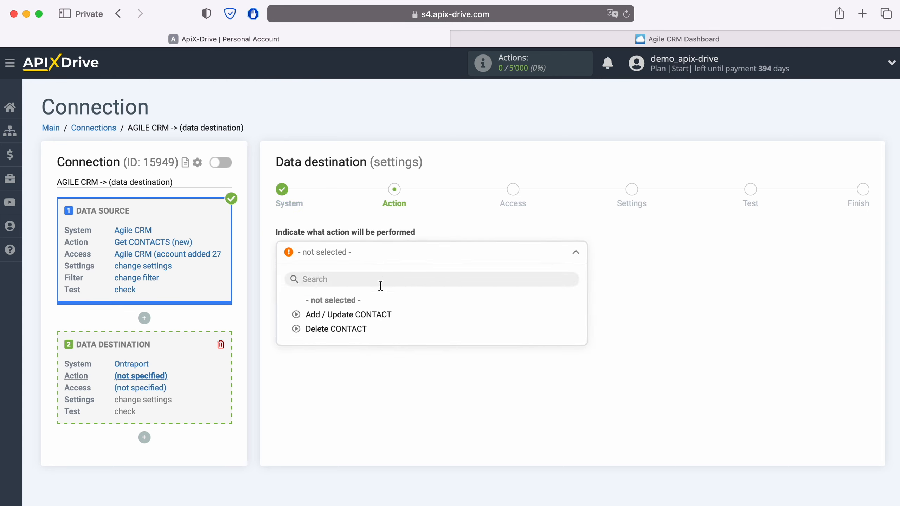
pyautogui.click(379, 316)
pyautogui.click(353, 289)
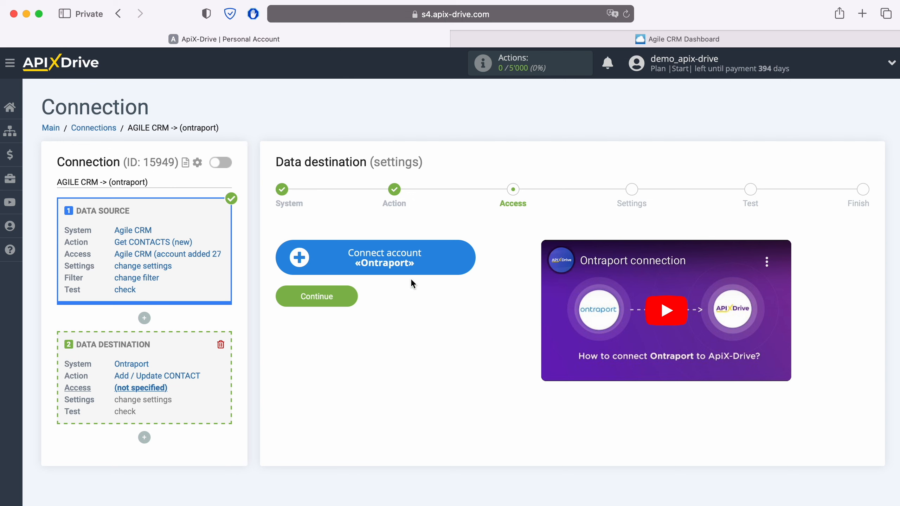
pyautogui.click(471, 254)
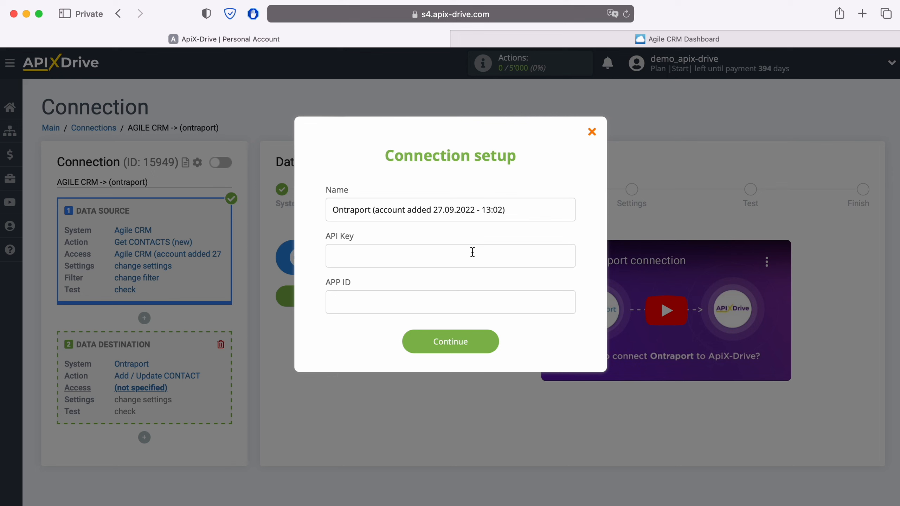
# Open Ontraport's administration integrations, go to the API key manager and start a new API key.
pyautogui.press('super+Tab')
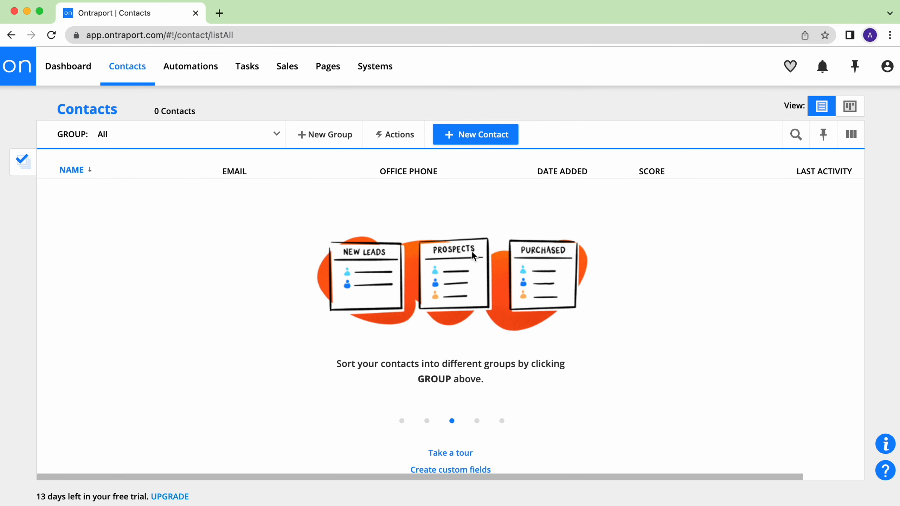
pyautogui.click(883, 73)
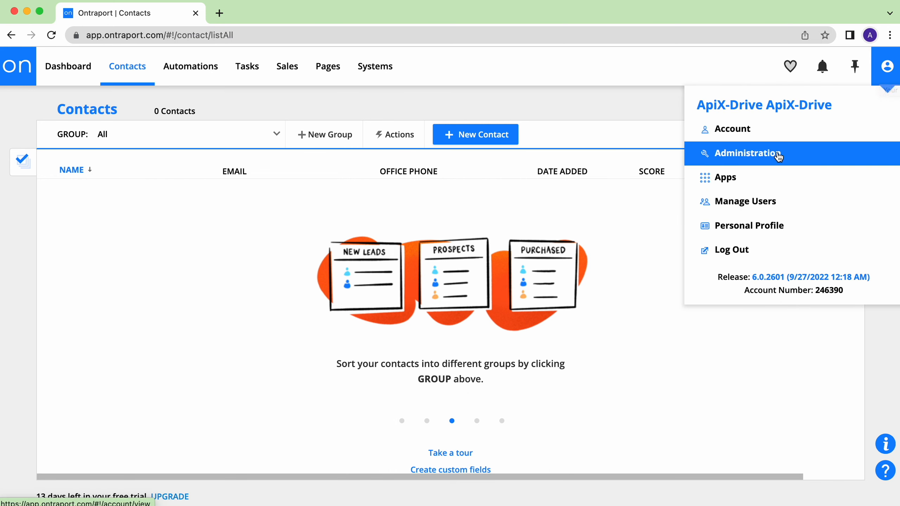
pyautogui.click(723, 153)
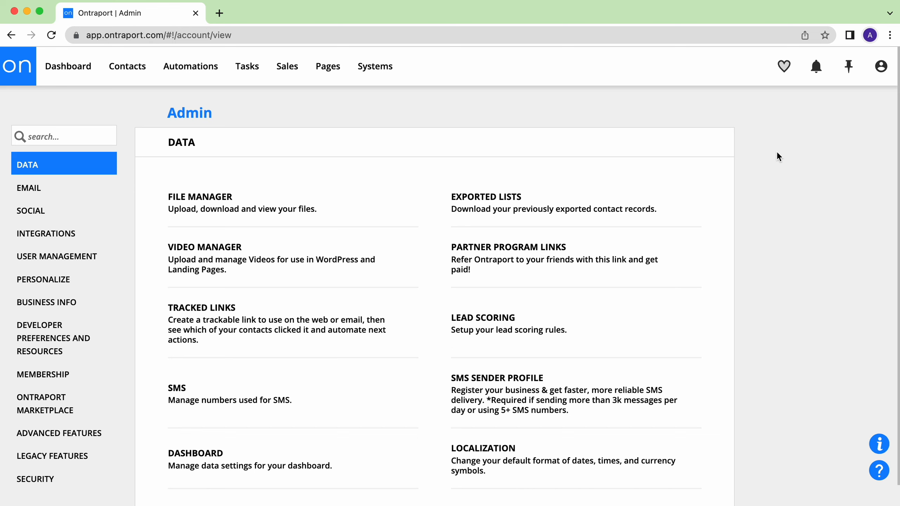
pyautogui.click(63, 233)
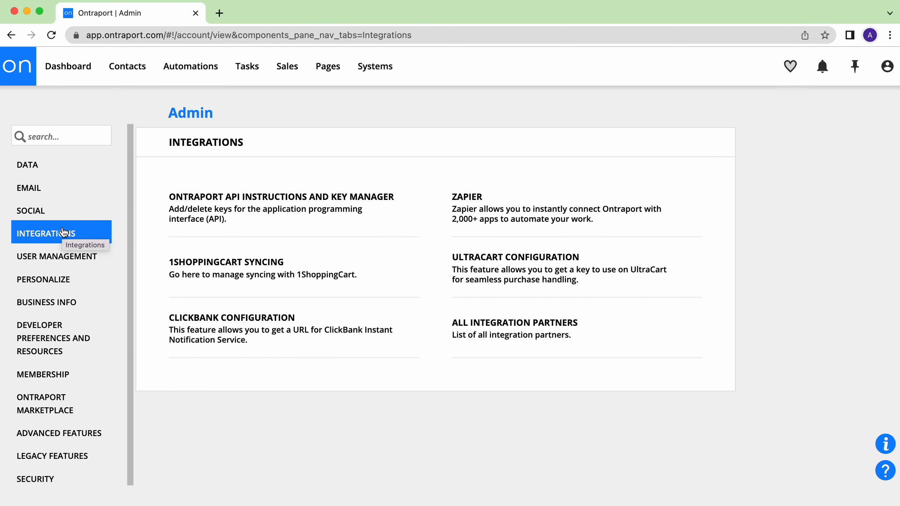
pyautogui.click(256, 201)
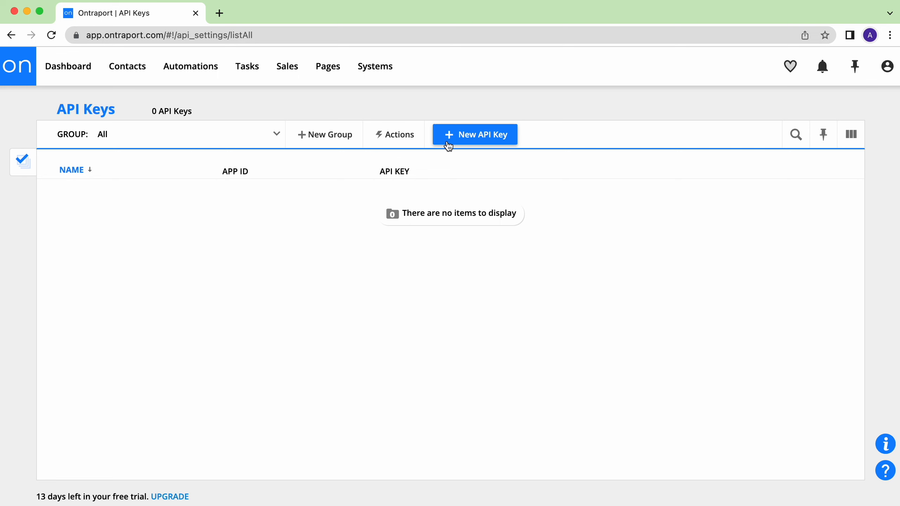
pyautogui.click(467, 141)
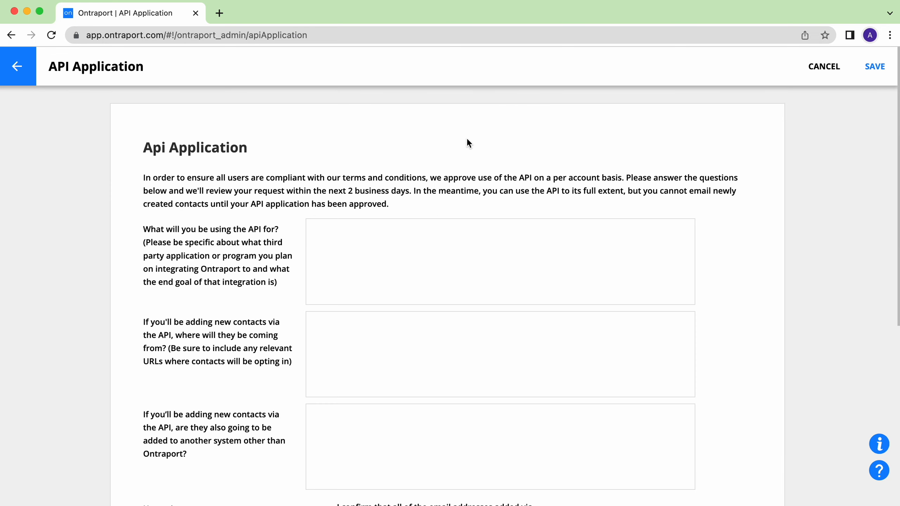
# Answer the API application questions with ApiX-Drive, AgileCRM and No.
pyautogui.click(368, 237)
pyautogui.write('A')
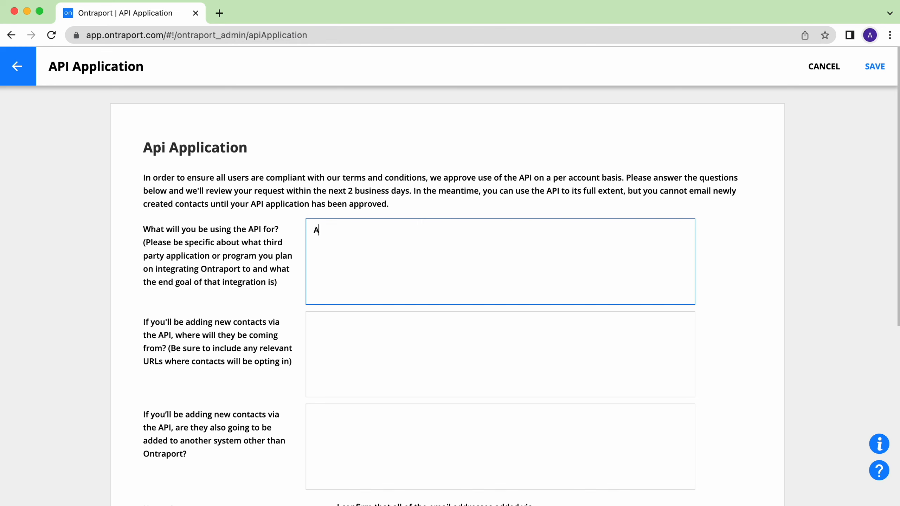
pyautogui.write('piX-Drive')
pyautogui.click(345, 327)
pyautogui.write('A')
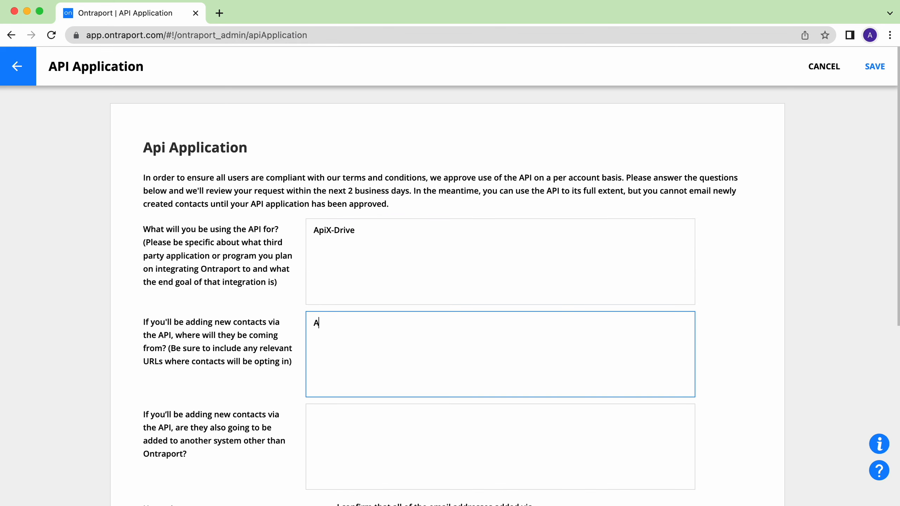
pyautogui.write('gileCRM')
pyautogui.scroll(-4, 340, 354)
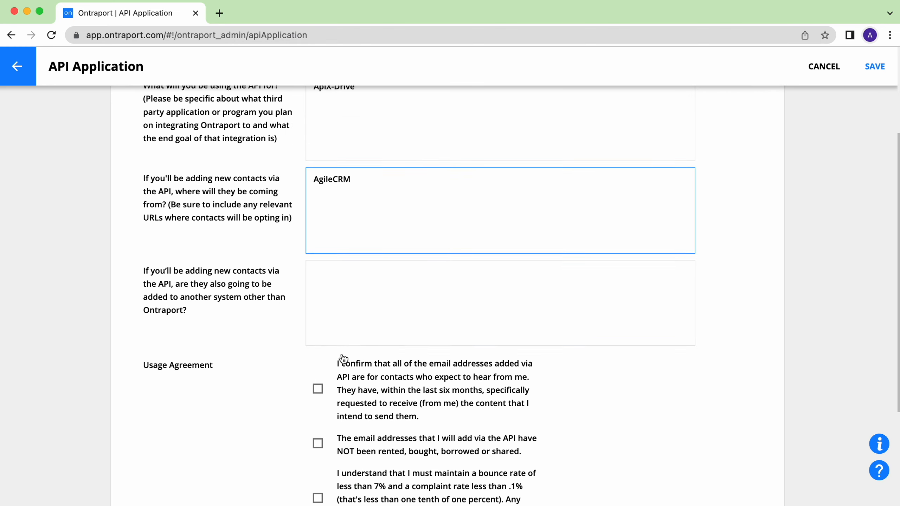
pyautogui.click(354, 276)
pyautogui.write('No')
# Accept all usage agreement statements and the Terms of Use, and save the API application.
pyautogui.scroll(-4, 358, 301)
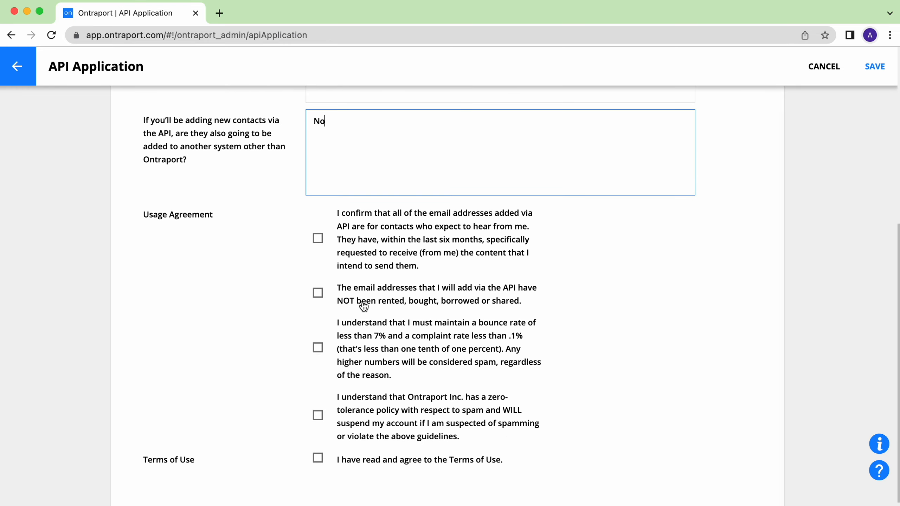
pyautogui.click(318, 238)
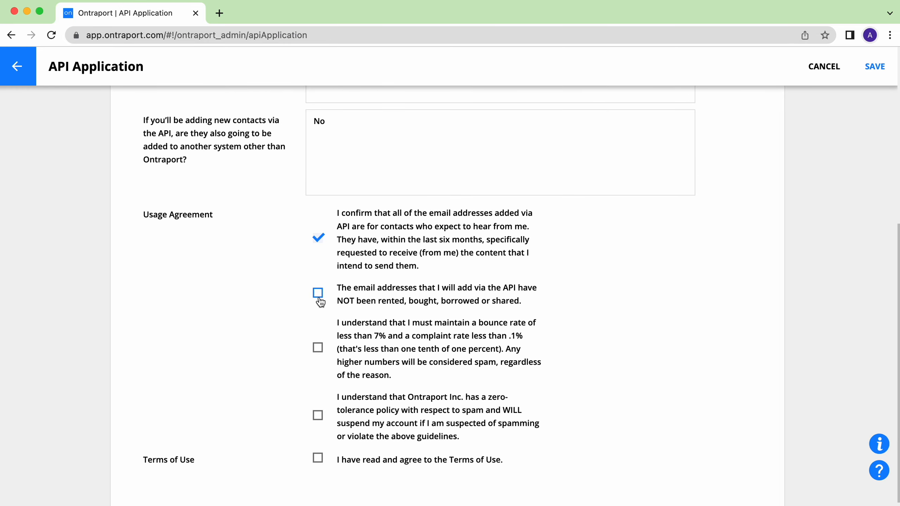
pyautogui.click(317, 293)
pyautogui.click(318, 347)
pyautogui.click(318, 415)
pyautogui.click(318, 458)
pyautogui.scroll(-1, 535, 375)
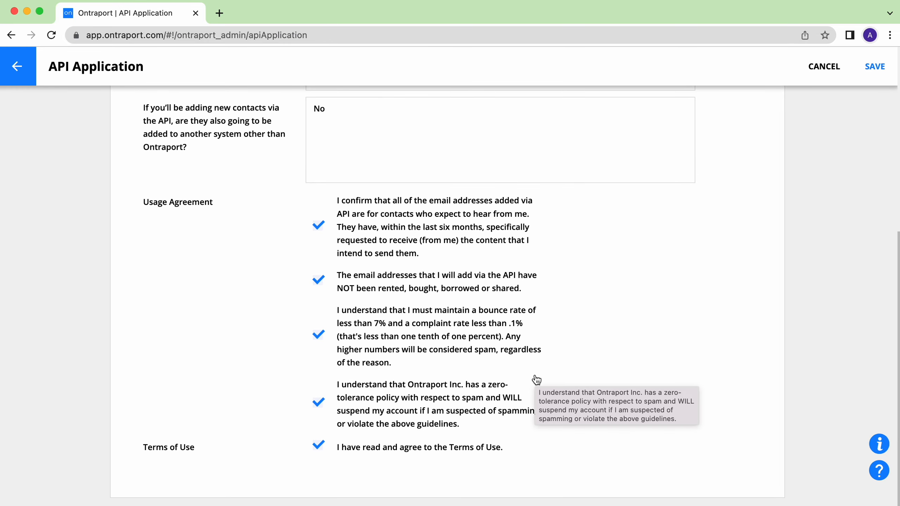
pyautogui.click(872, 66)
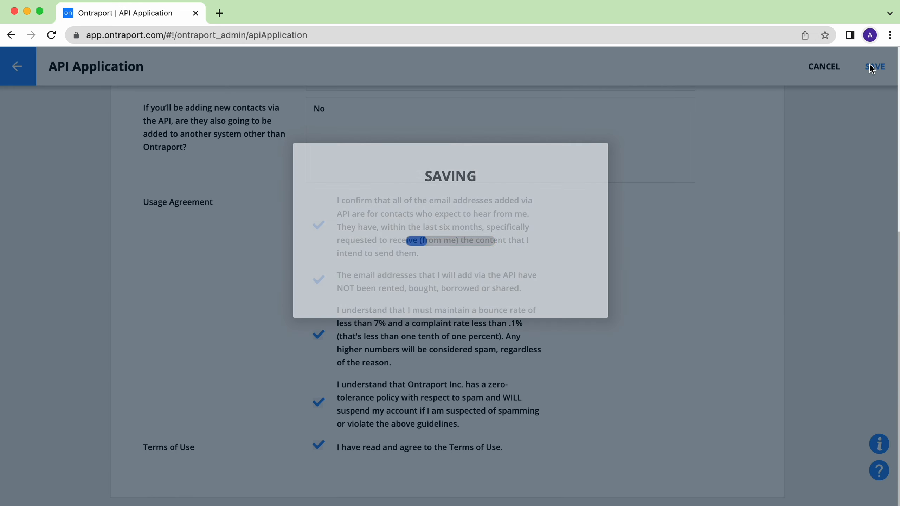
# Set the API key's contact owner to Me and enable all five key permissions.
pyautogui.click(323, 185)
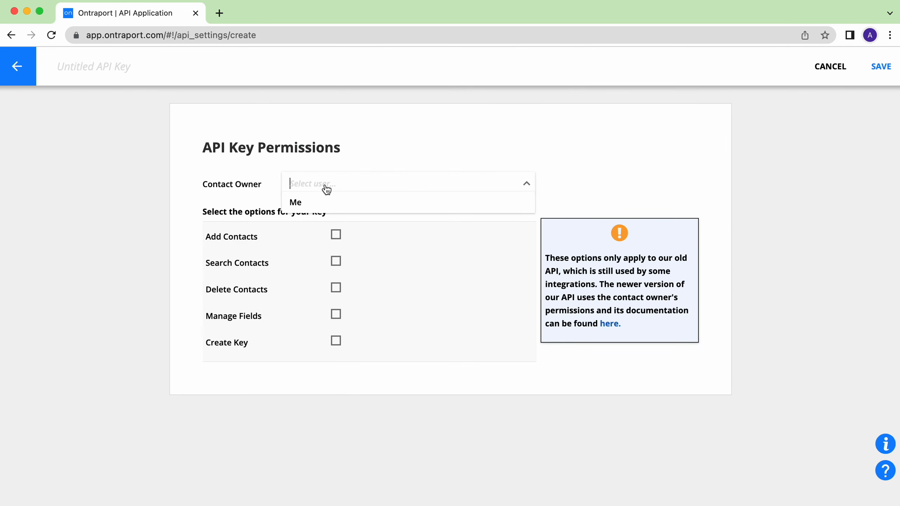
pyautogui.click(295, 205)
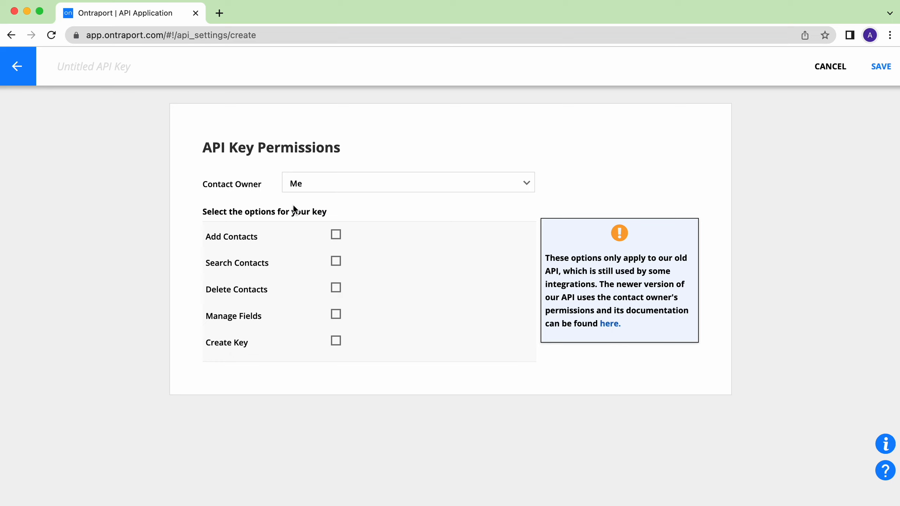
pyautogui.click(335, 234)
pyautogui.click(335, 261)
pyautogui.click(335, 289)
pyautogui.click(335, 314)
pyautogui.click(335, 341)
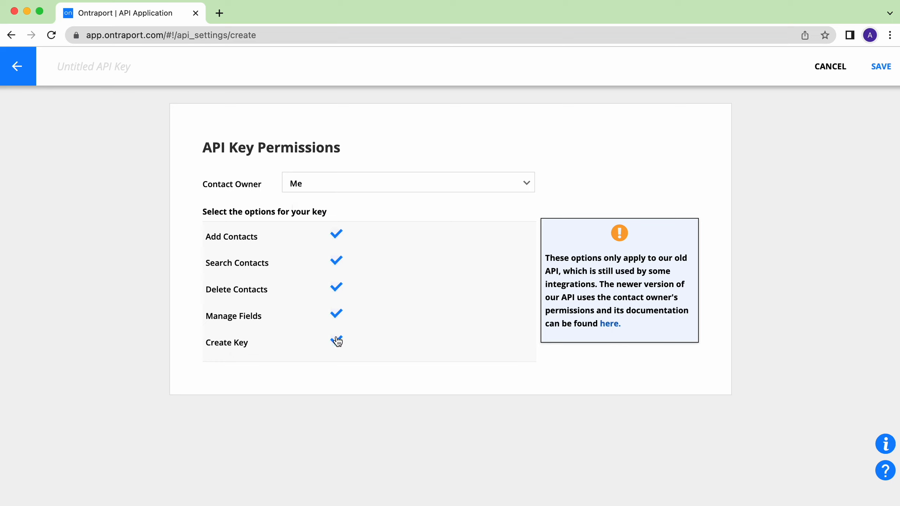
# Name the API key ApiX-Drive and save it.
pyautogui.click(100, 64)
pyautogui.write('ApiX-Drive')
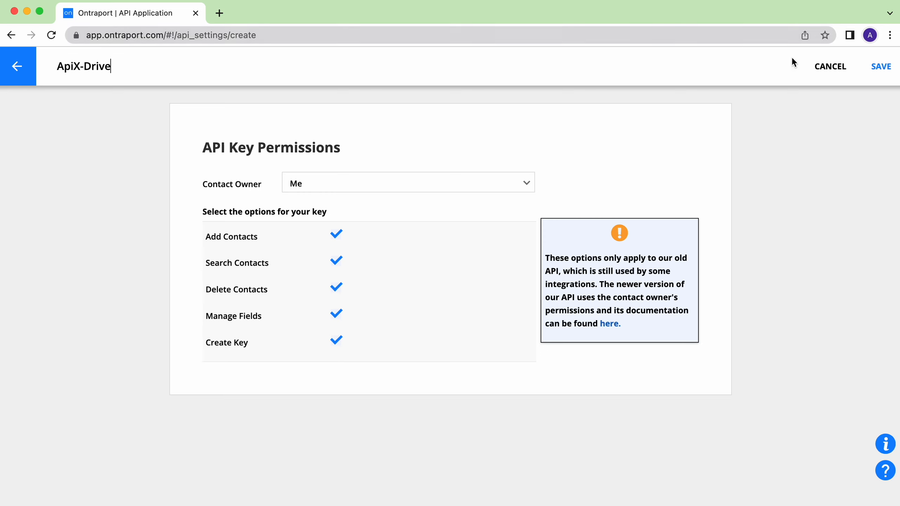
pyautogui.click(878, 67)
pyautogui.moveTo(875, 69)
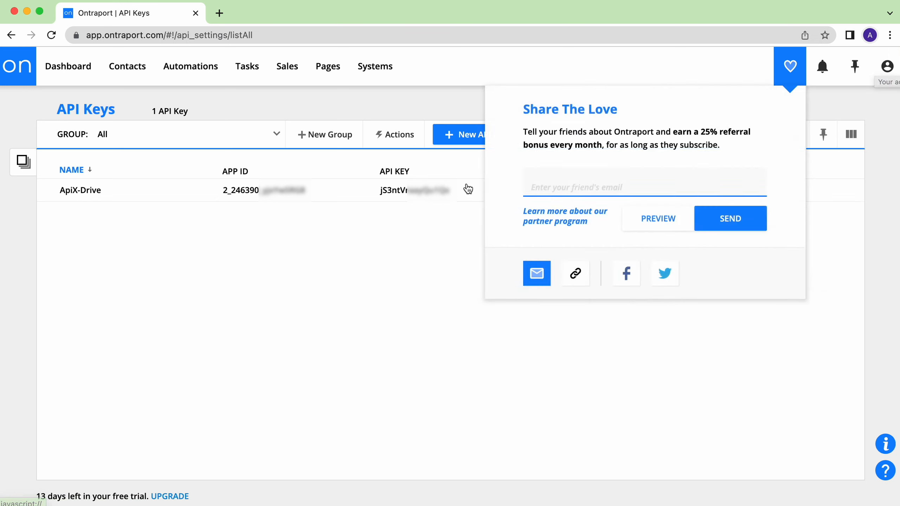
# Copy the new API key from Ontraport and paste it into the connection's API Key field.
pyautogui.doubleClick(380, 193)
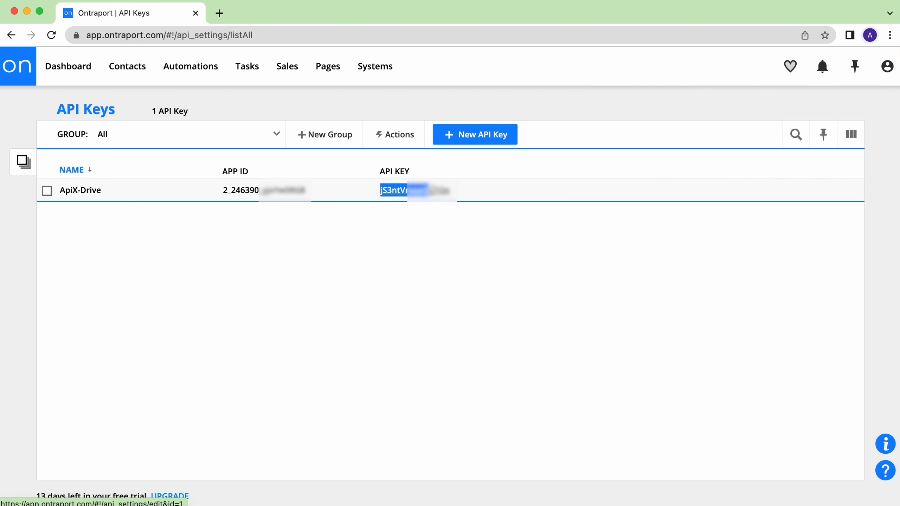
pyautogui.rightClick(396, 190)
pyautogui.click(418, 279)
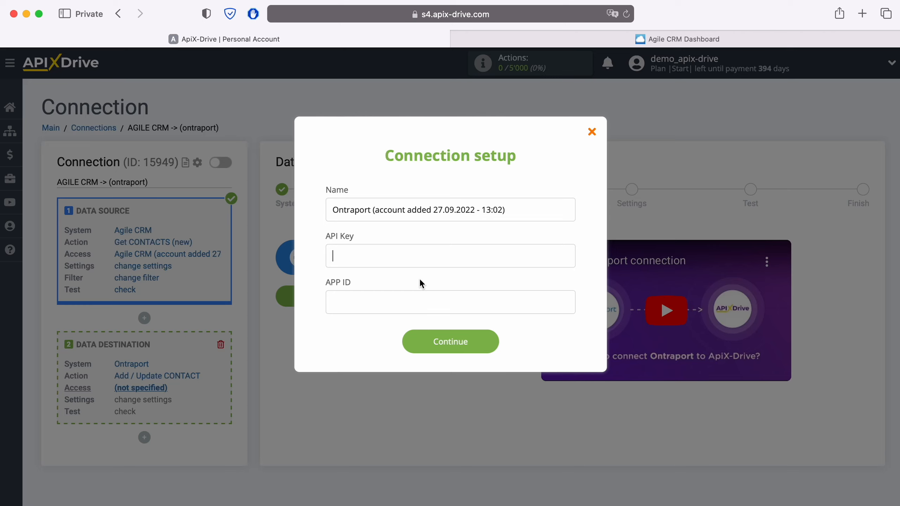
pyautogui.rightClick(359, 254)
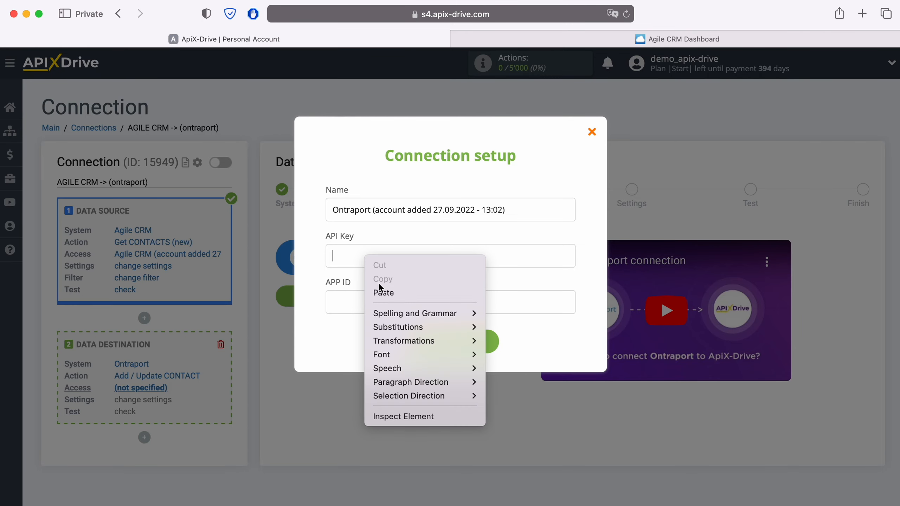
pyautogui.click(383, 288)
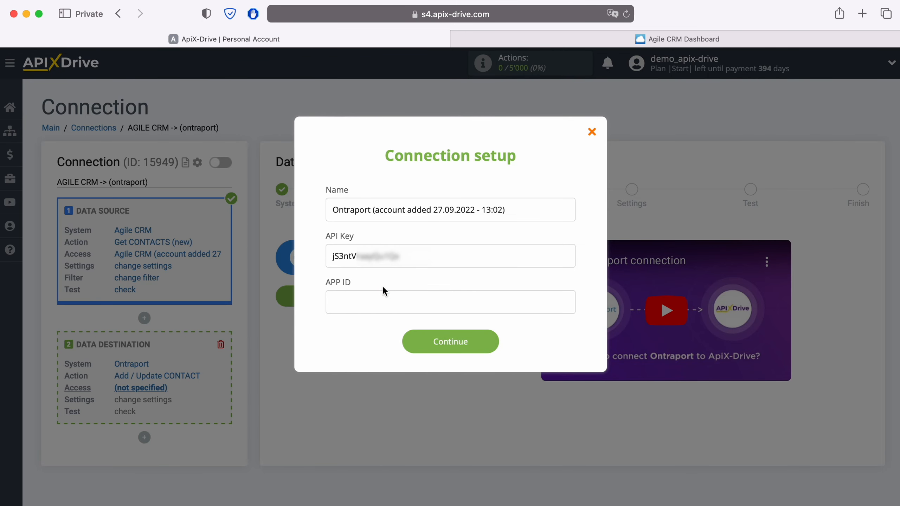
# Copy the key's App ID from the Ontraport API key list.
pyautogui.moveTo(411, 257); pyautogui.dragTo(325, 256)
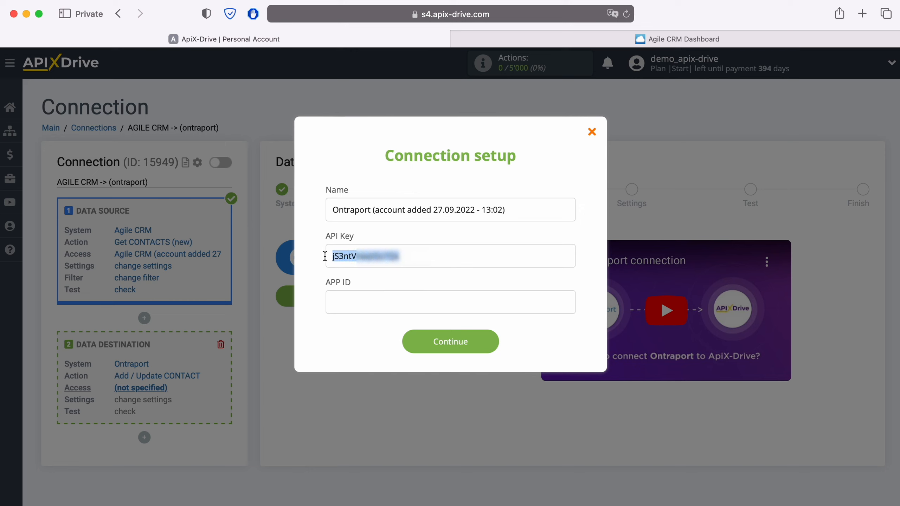
pyautogui.press('super+Tab')
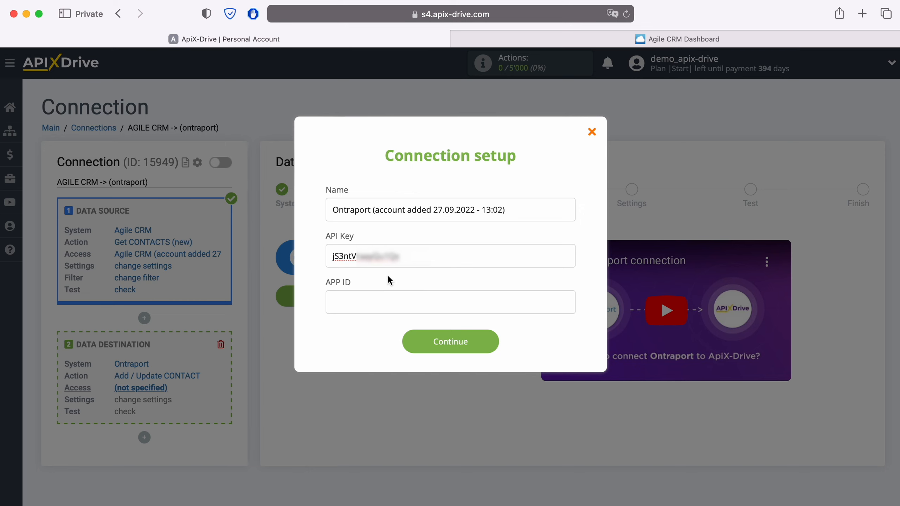
pyautogui.moveTo(312, 200); pyautogui.dragTo(238, 195)
pyautogui.rightClick(238, 195)
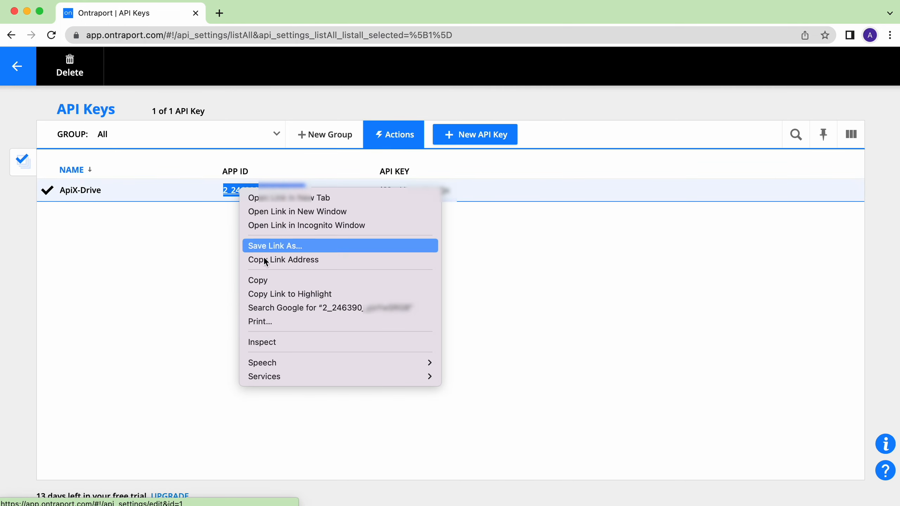
pyautogui.click(276, 280)
# Paste the App ID into the connection's APP ID field and submit the connection setup.
pyautogui.press('super+Tab')
pyautogui.click(328, 302)
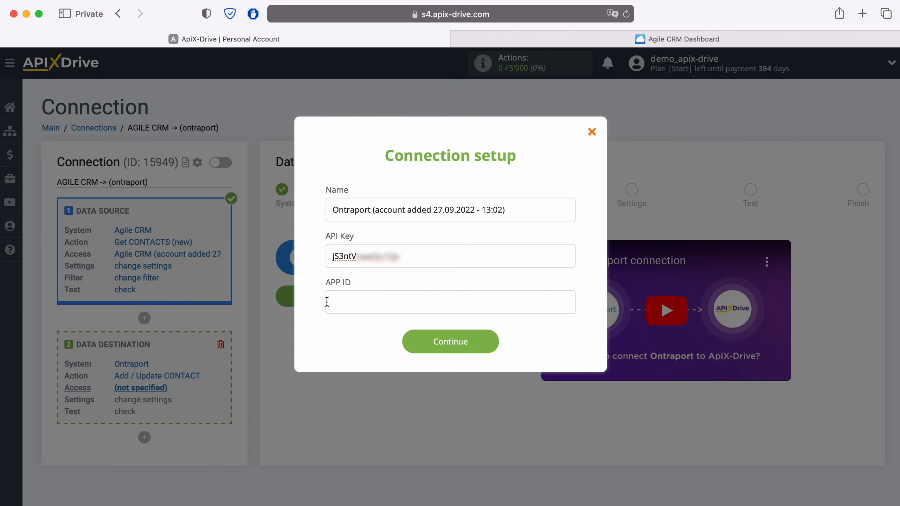
pyautogui.rightClick(329, 301)
pyautogui.click(361, 335)
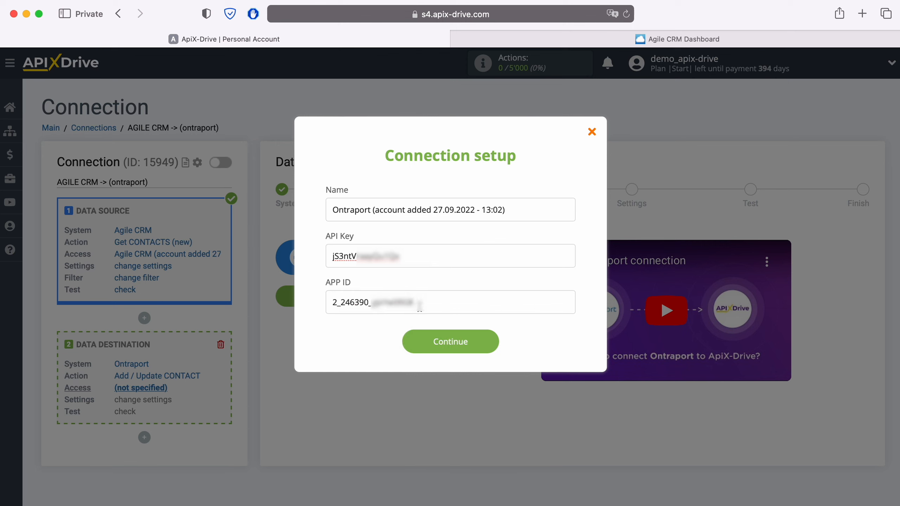
pyautogui.moveTo(414, 303); pyautogui.dragTo(324, 304)
pyautogui.click(351, 333)
pyautogui.click(486, 339)
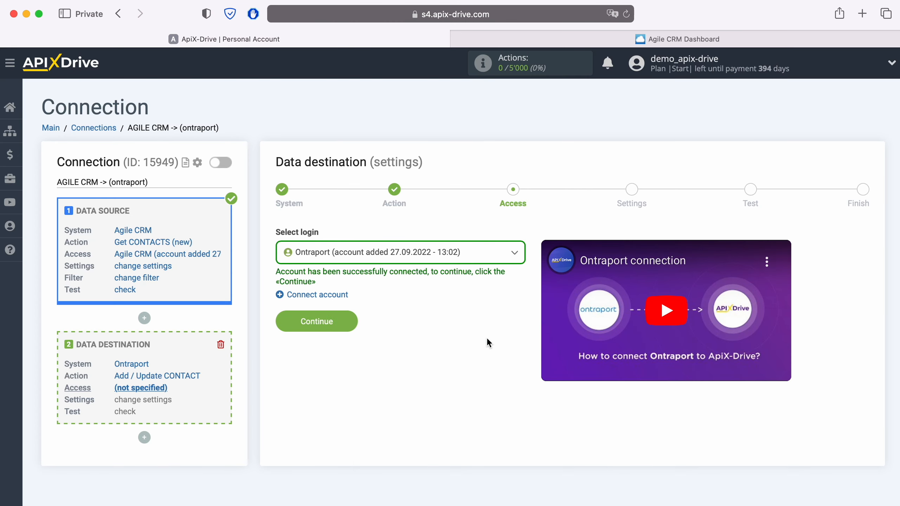
# Select the Ontraport (account added 27.09.2022 - 13:02) login and continue to the settings.
pyautogui.click(473, 259)
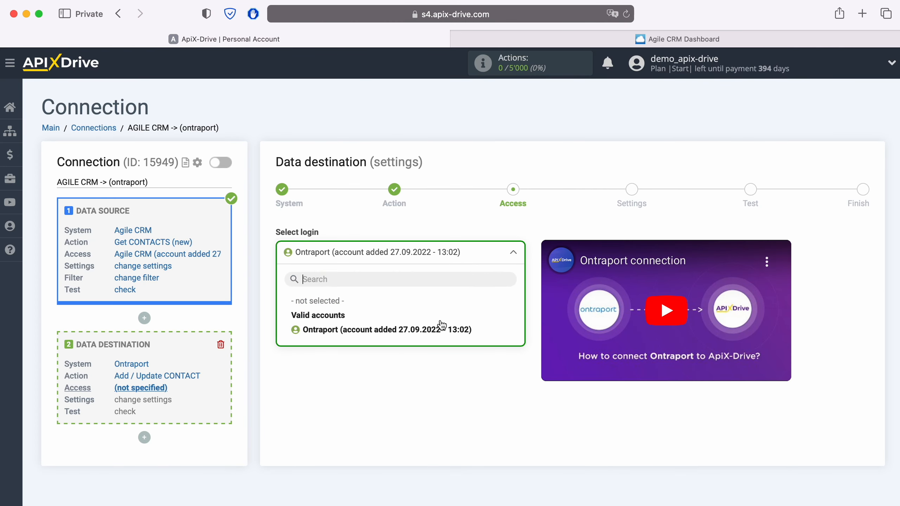
pyautogui.click(441, 328)
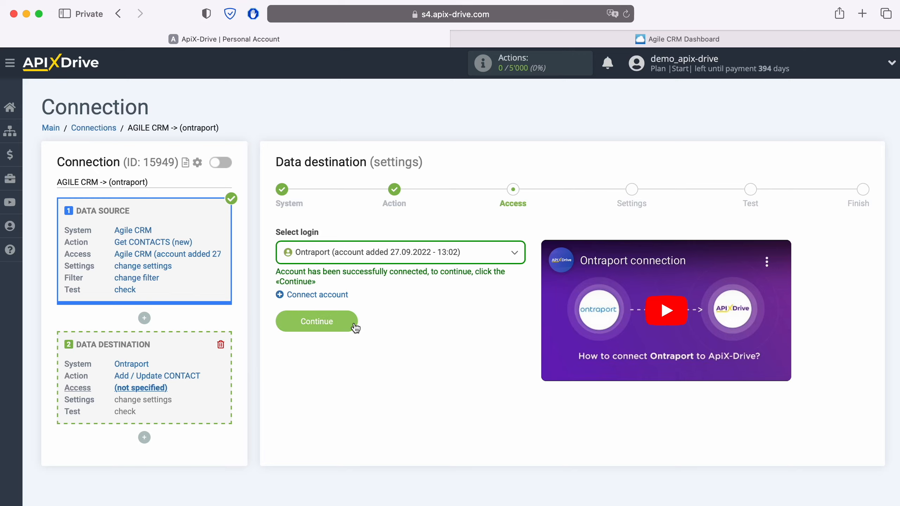
pyautogui.click(354, 325)
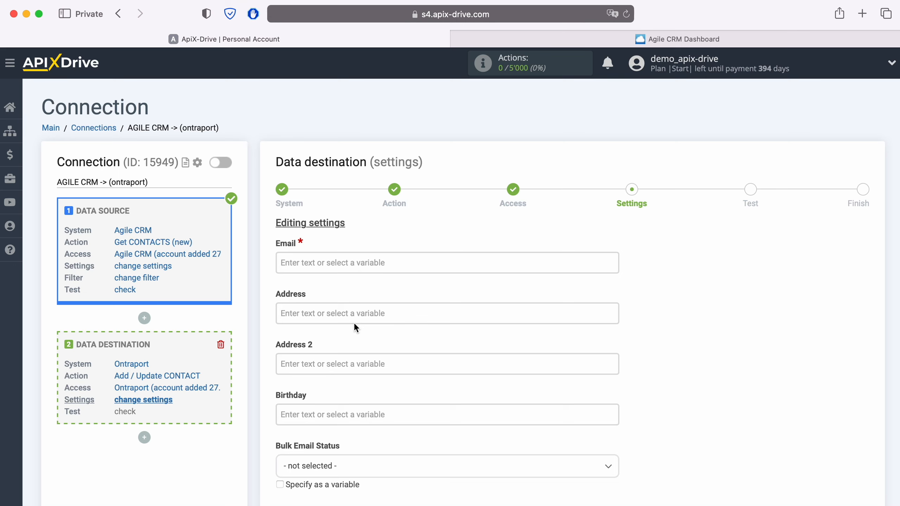
# Map the Email field to the Agile CRM contact's e-mail Value variable.
pyautogui.click(318, 261)
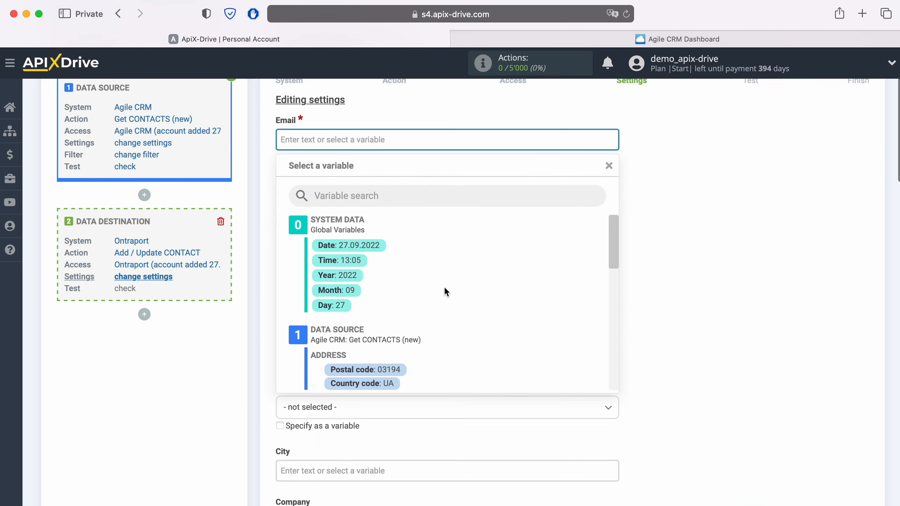
pyautogui.scroll(-10, 444, 291)
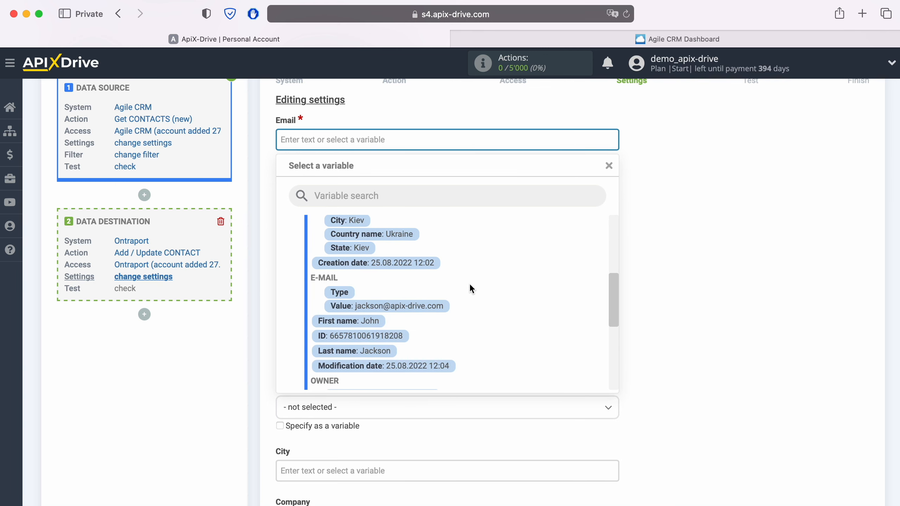
pyautogui.click(432, 306)
pyautogui.scroll(-3, 452, 293)
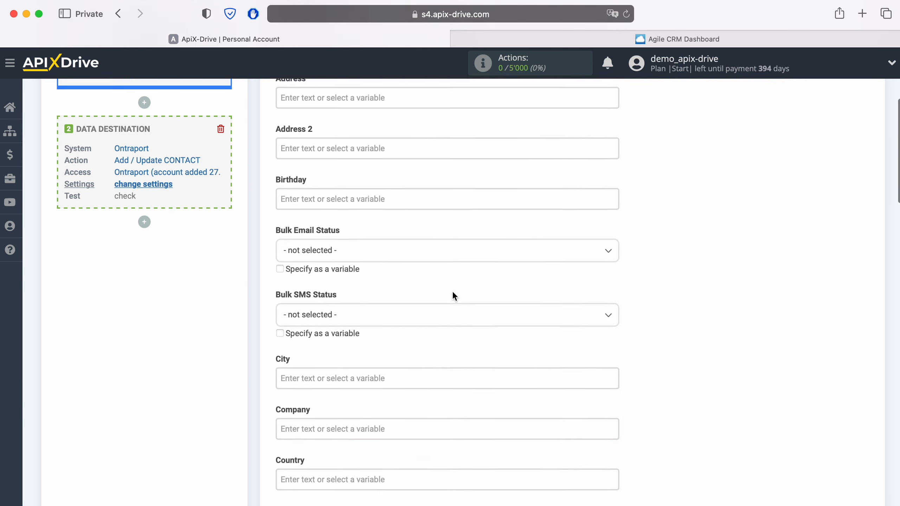
pyautogui.scroll(-3, 454, 290)
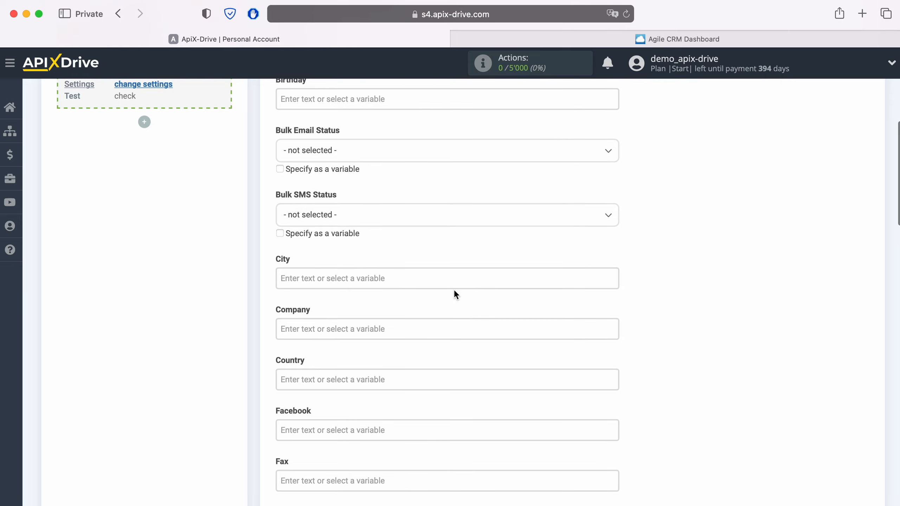
# Map the First Name field to the Agile CRM contact's First name variable.
pyautogui.scroll(-6, 453, 290)
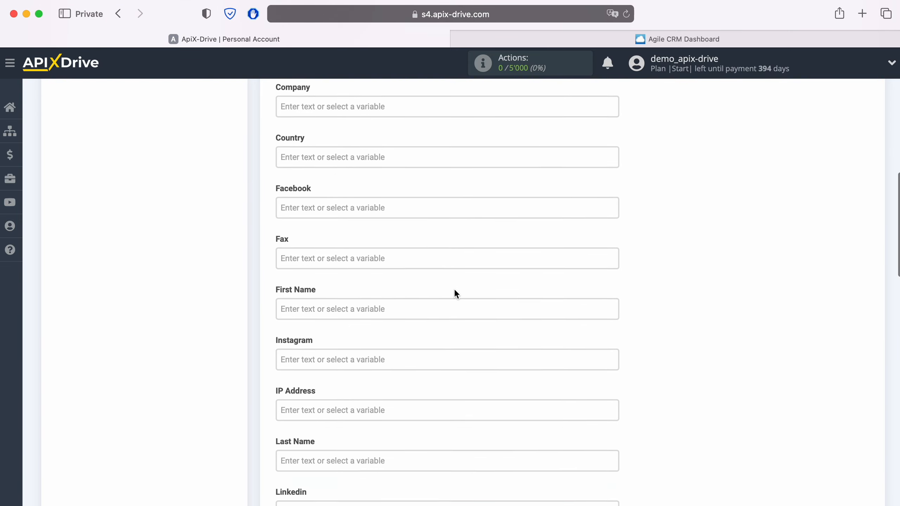
pyautogui.scroll(-3, 454, 294)
pyautogui.click(334, 221)
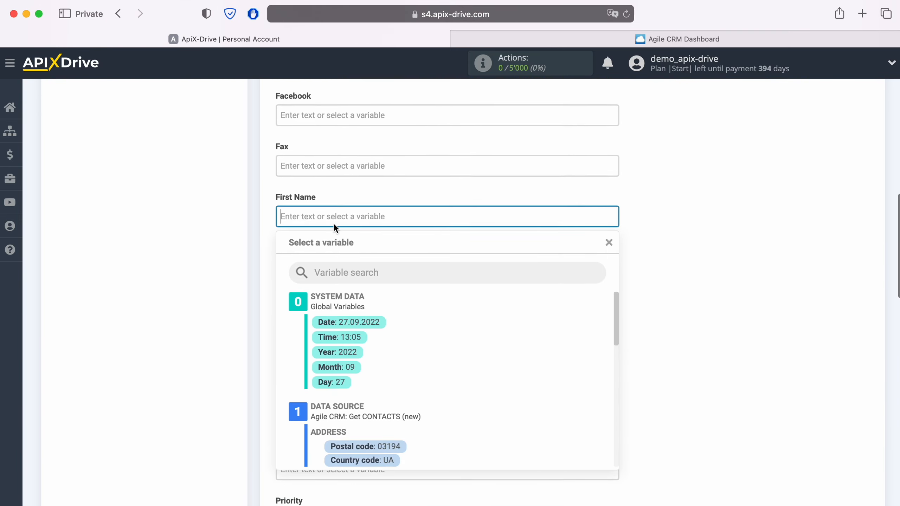
pyautogui.scroll(-4, 476, 284)
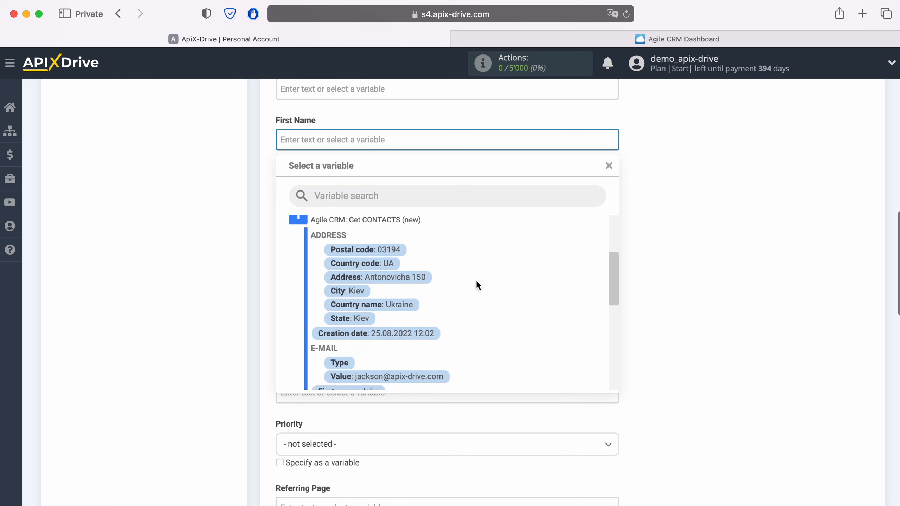
pyautogui.scroll(-3, 475, 285)
pyautogui.click(356, 288)
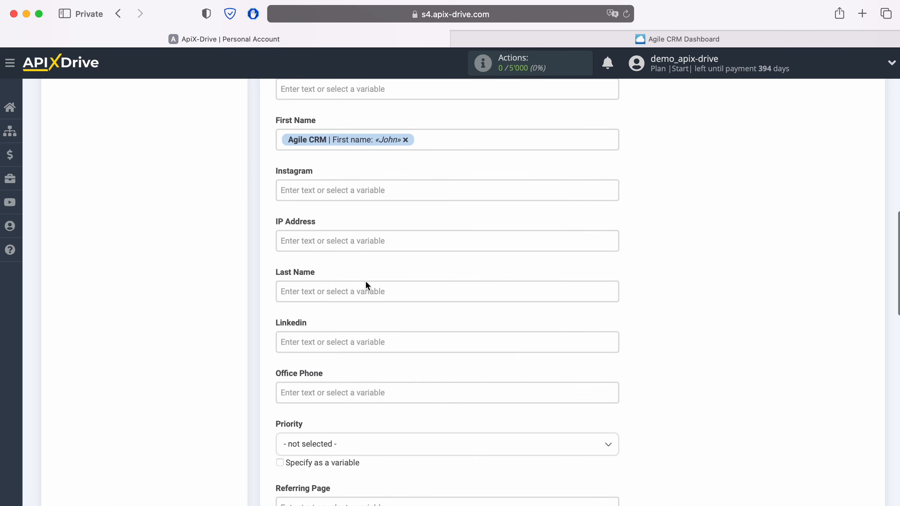
# Map the Last Name field to the Agile CRM contact's Last name variable.
pyautogui.click(365, 289)
pyautogui.scroll(-3, 489, 294)
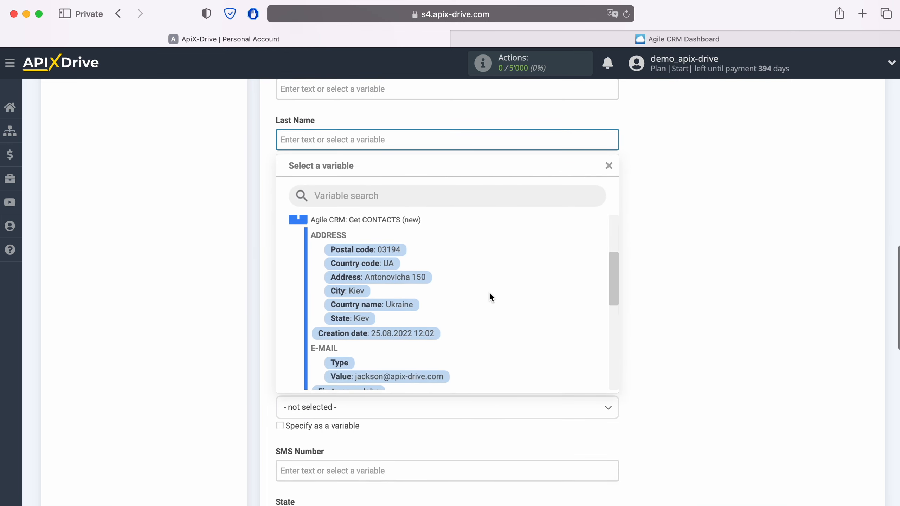
pyautogui.scroll(-3, 490, 294)
pyautogui.click(379, 310)
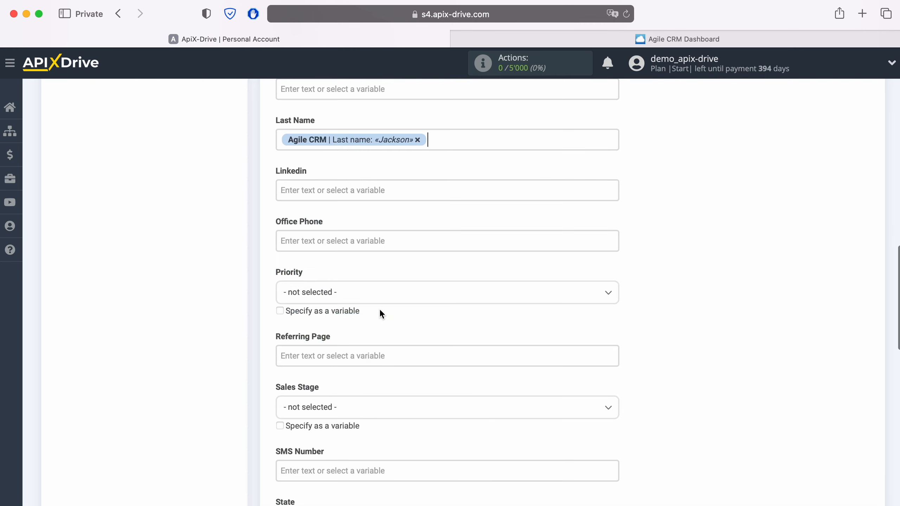
# Map the Office Phone field to the Agile CRM contact's phone Value variable.
pyautogui.click(421, 241)
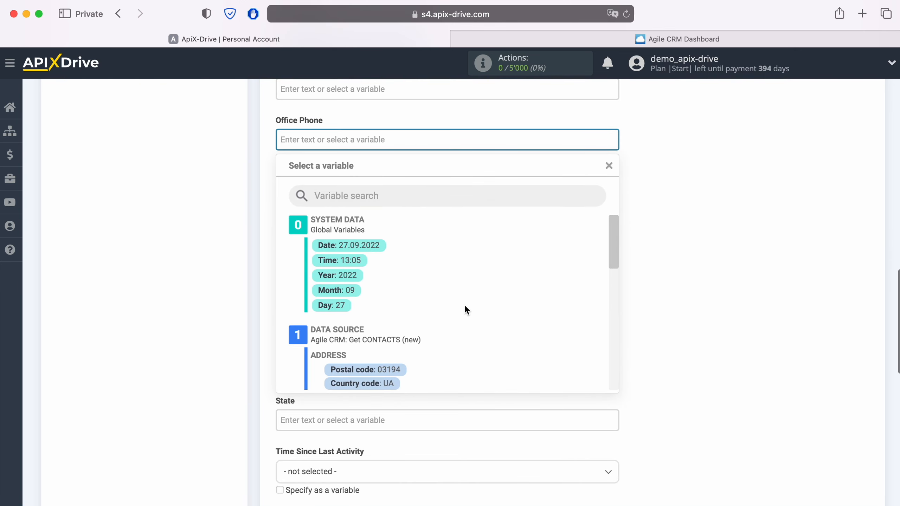
pyautogui.scroll(-5, 465, 304)
pyautogui.scroll(-5, 466, 308)
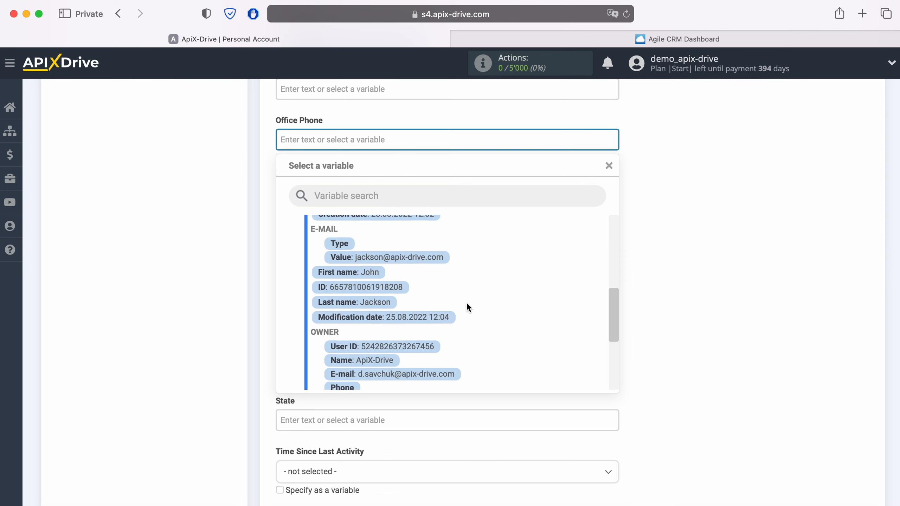
pyautogui.click(402, 357)
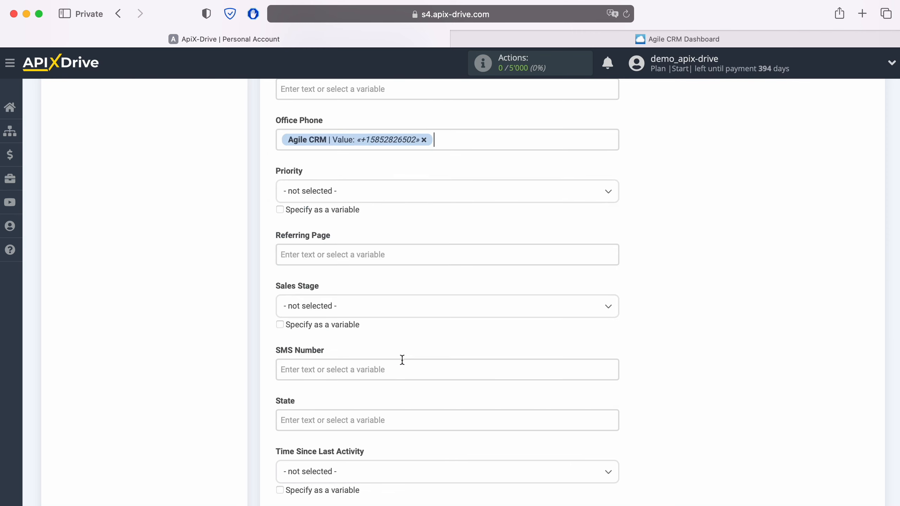
# Map the SMS Number field to the Agile CRM contact's phone Value variable.
pyautogui.scroll(-3, 402, 359)
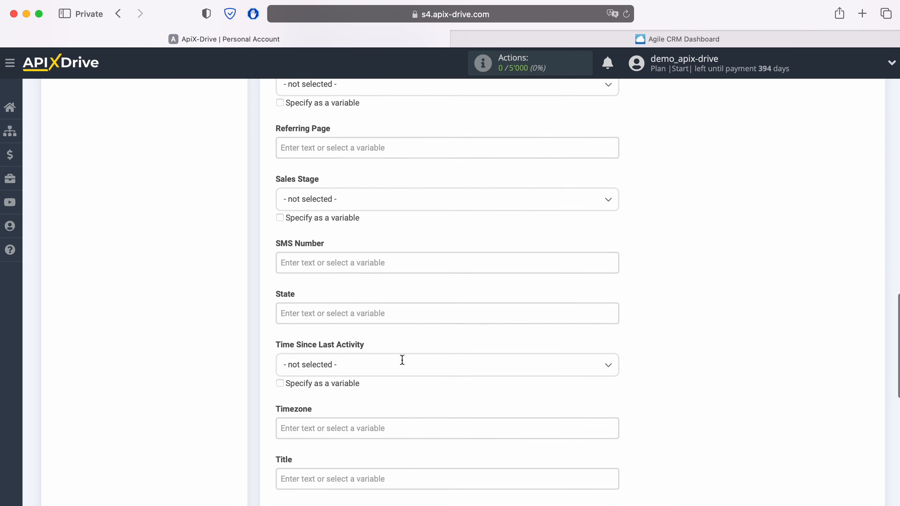
pyautogui.click(389, 264)
pyautogui.scroll(-5, 464, 327)
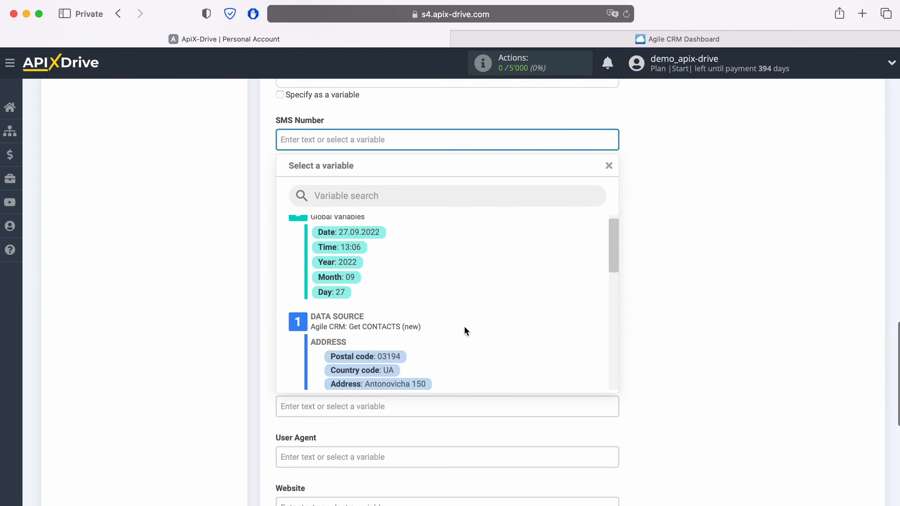
pyautogui.scroll(-6, 465, 330)
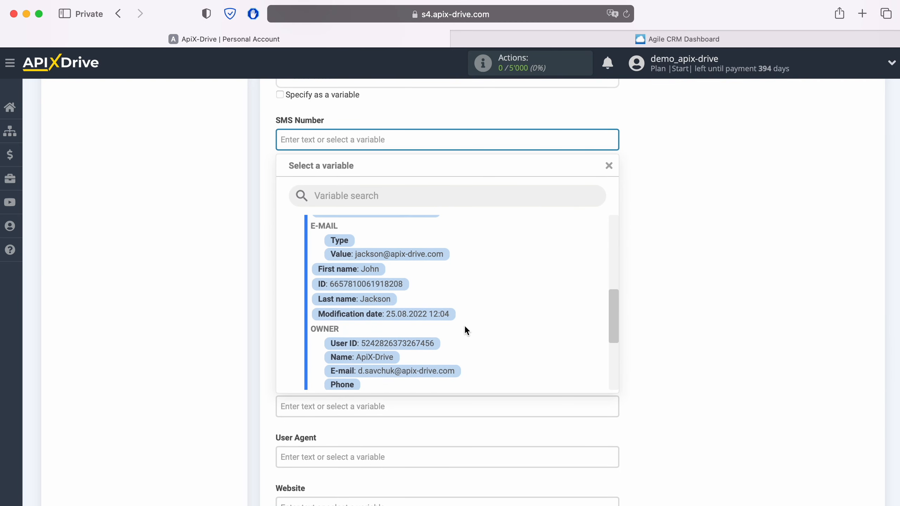
pyautogui.click(395, 325)
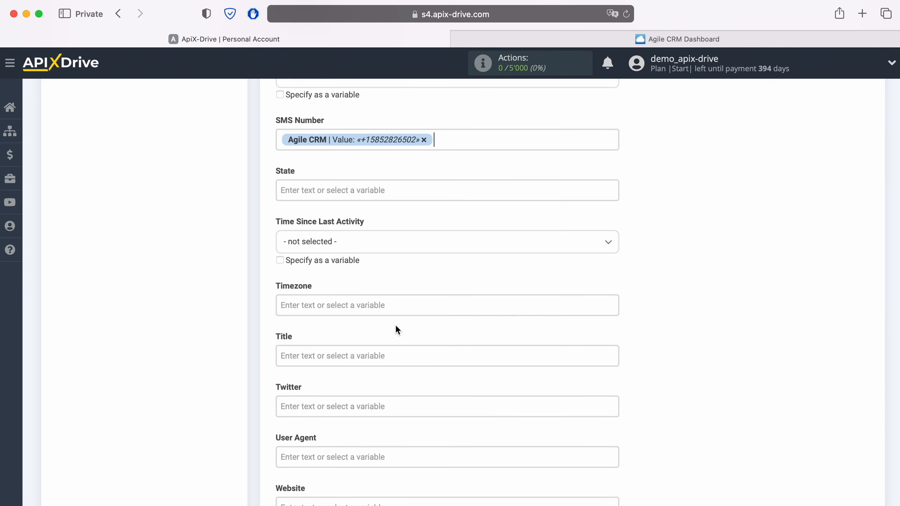
# Set the Title field to the text "New CONTACT from AgileCRM".
pyautogui.scroll(-3, 396, 326)
pyautogui.click(397, 300)
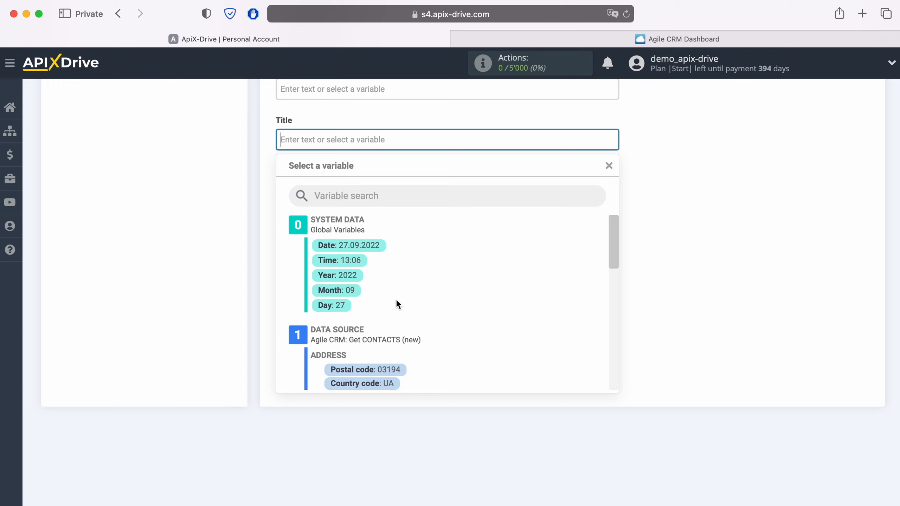
pyautogui.write('New ')
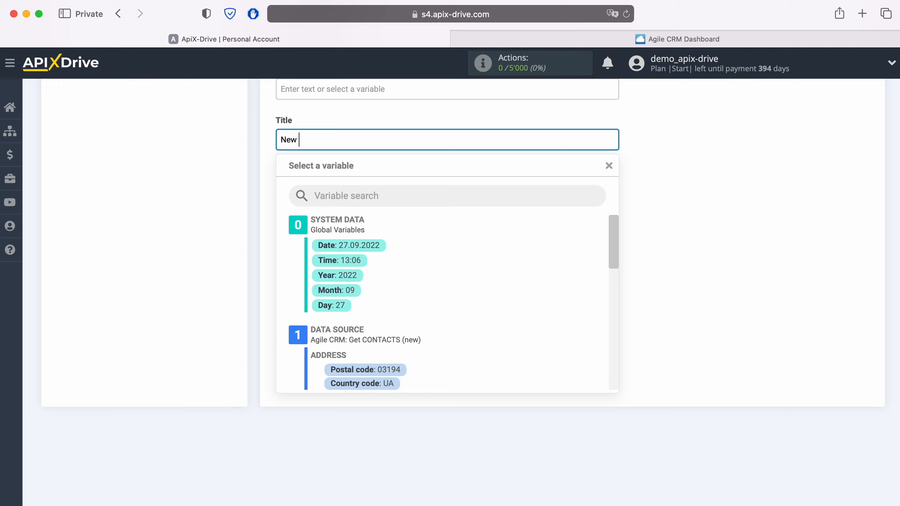
pyautogui.write('CONTACT from AgileCRM')
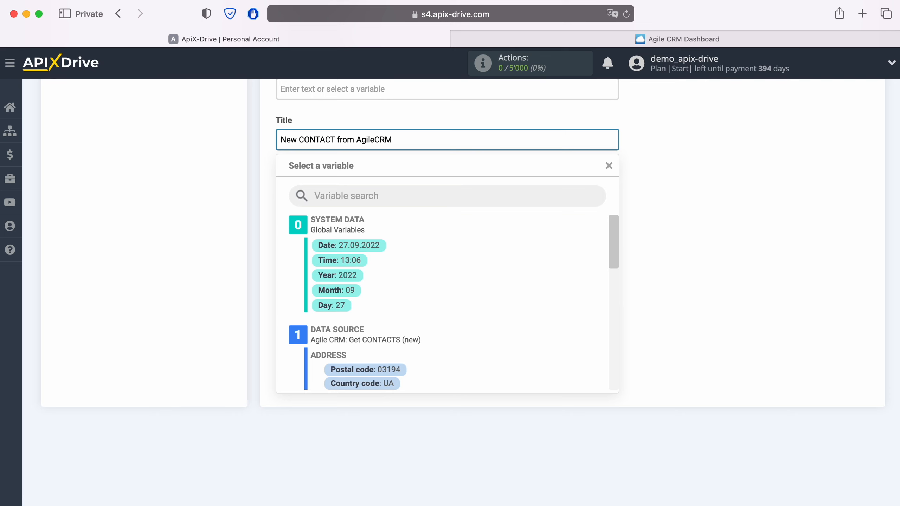
# Map the Website field to the Agile CRM contact's website Value variable and continue to the test.
pyautogui.click(222, 293)
pyautogui.click(321, 297)
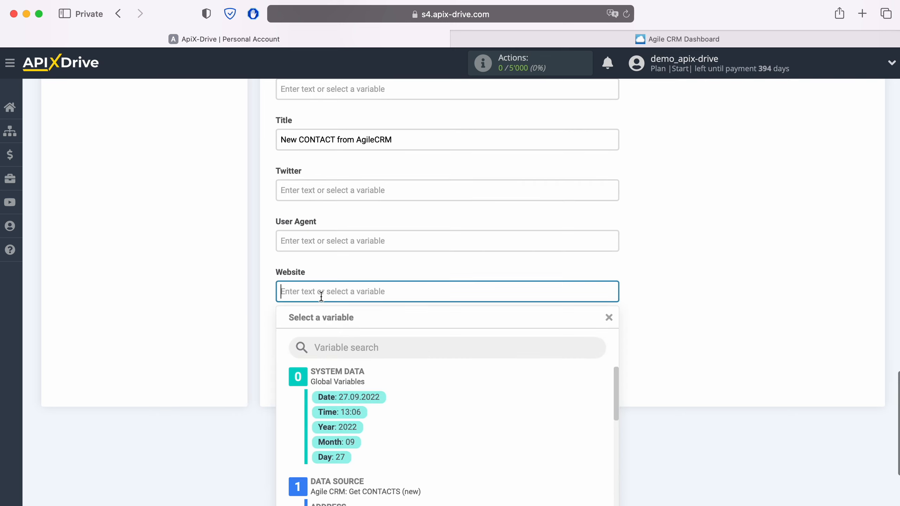
pyautogui.scroll(-5, 321, 298)
pyautogui.scroll(-4, 440, 303)
pyautogui.scroll(-5, 489, 297)
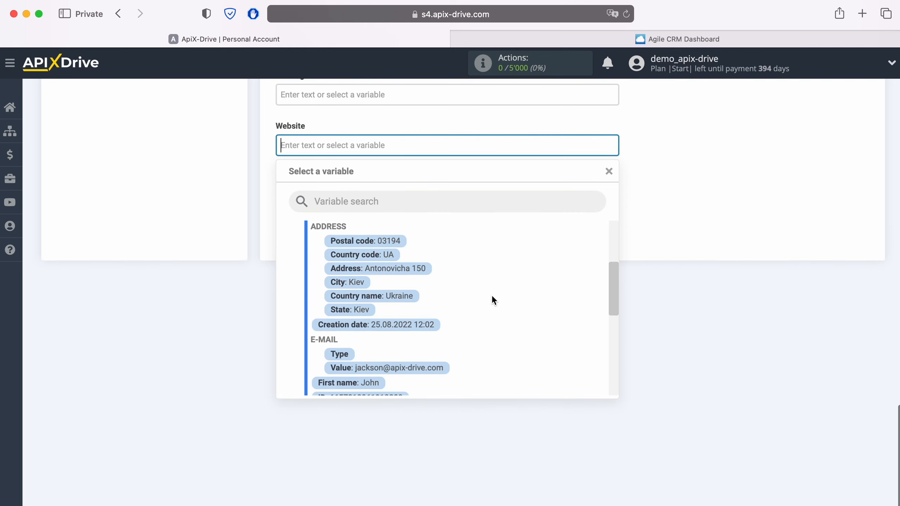
pyautogui.scroll(-3, 484, 298)
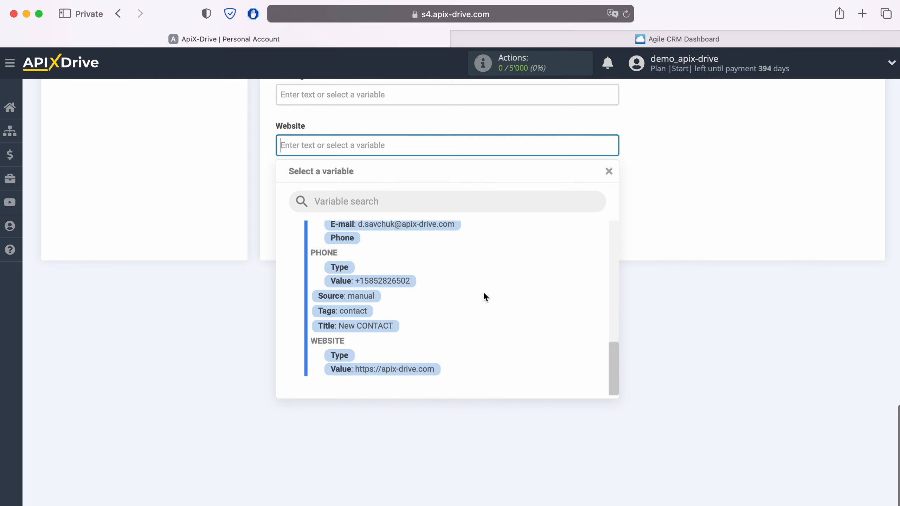
pyautogui.click(415, 369)
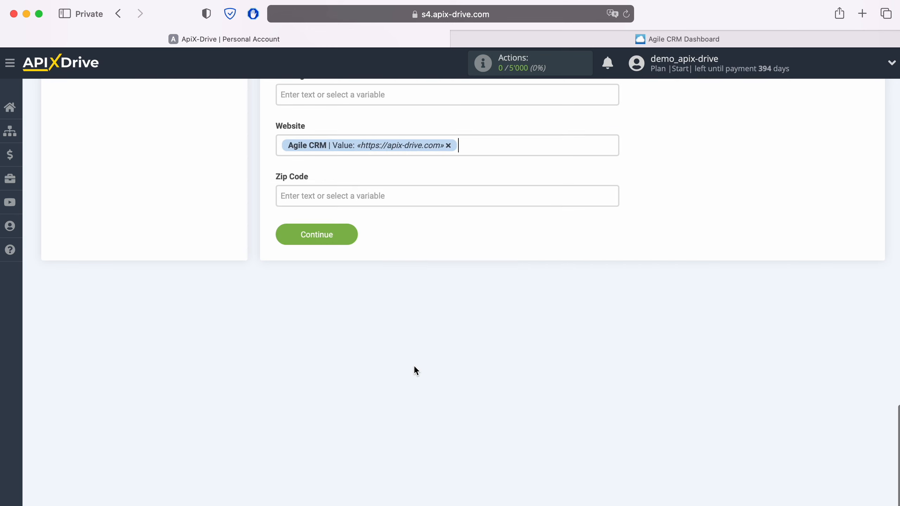
pyautogui.click(352, 234)
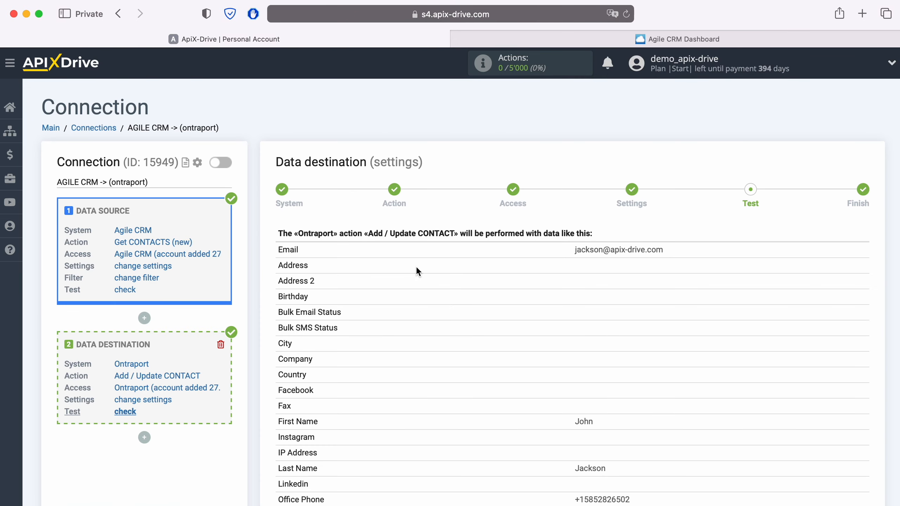
# Send the test data to Ontraport and open the created contact in Ontraport's contact list to inspect it.
pyautogui.scroll(-3, 416, 265)
pyautogui.scroll(-2, 416, 271)
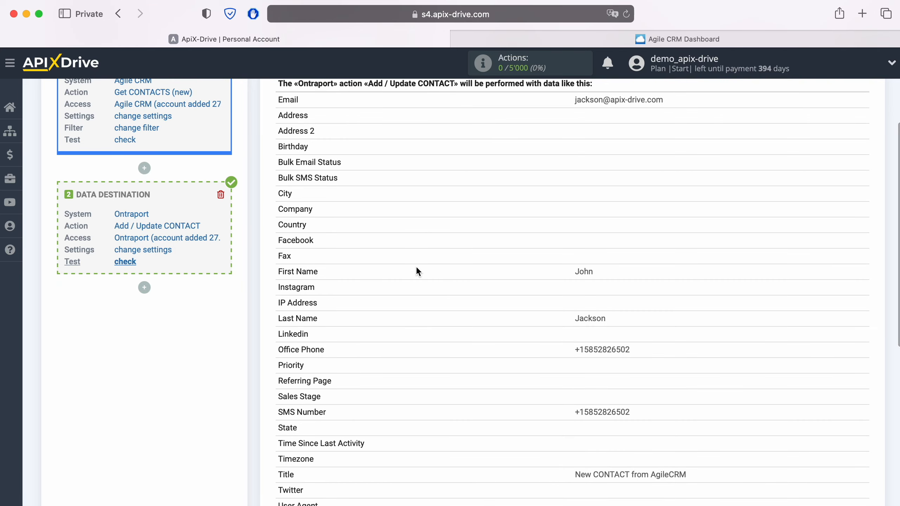
pyautogui.scroll(-3, 417, 269)
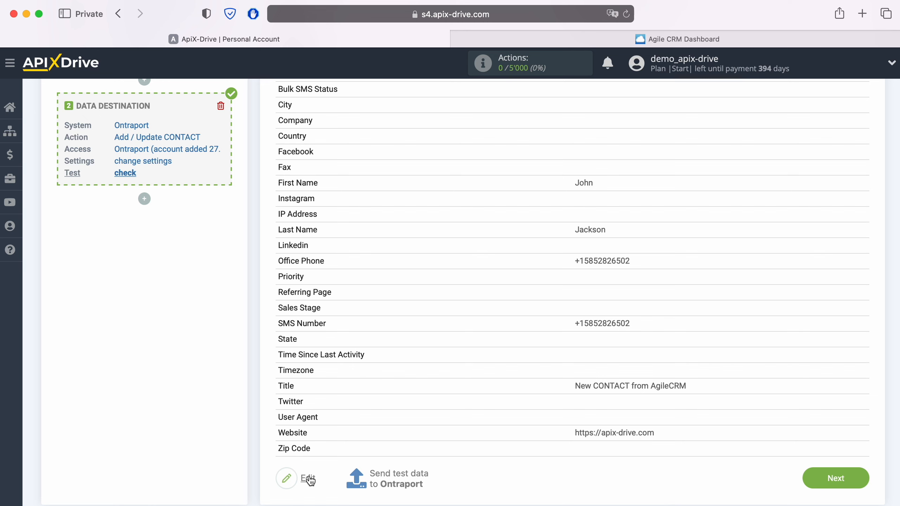
pyautogui.click(395, 476)
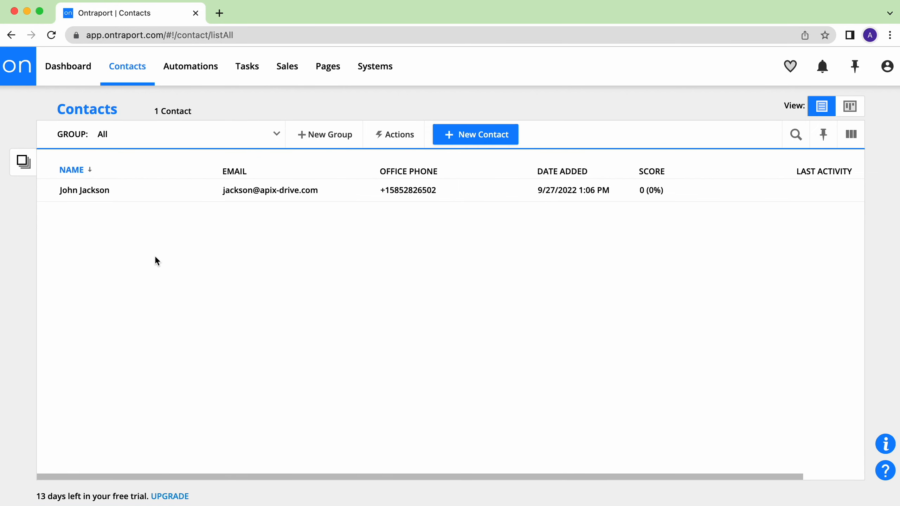
pyautogui.click(87, 191)
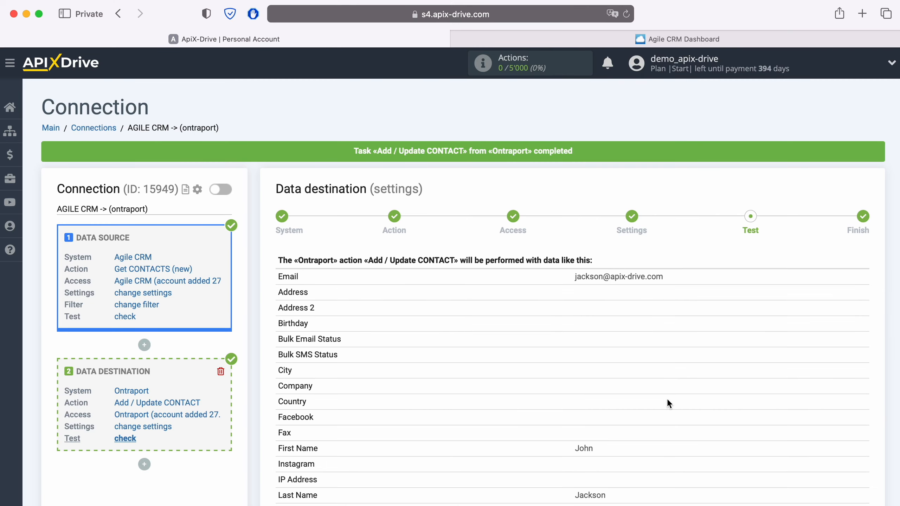
pyautogui.scroll(-10, 721, 395)
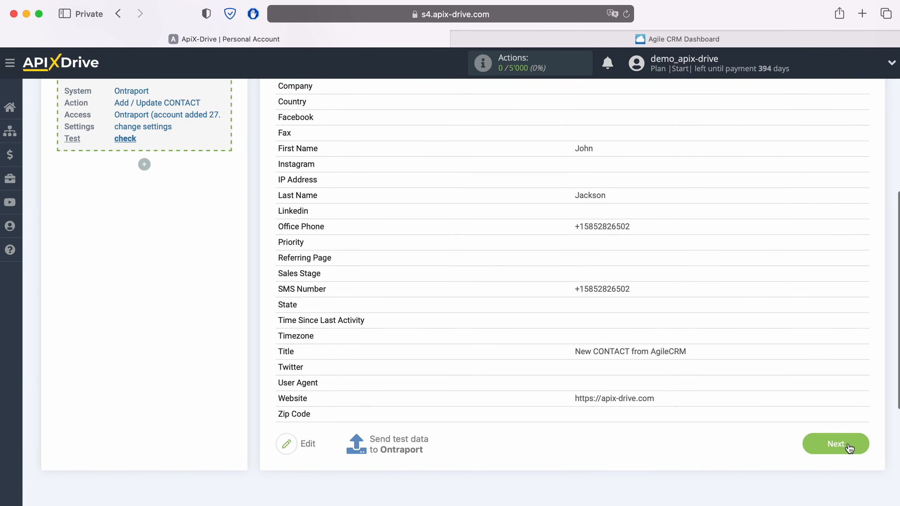
# Finish the data destination setup and enable auto-update for the connection.
pyautogui.click(848, 443)
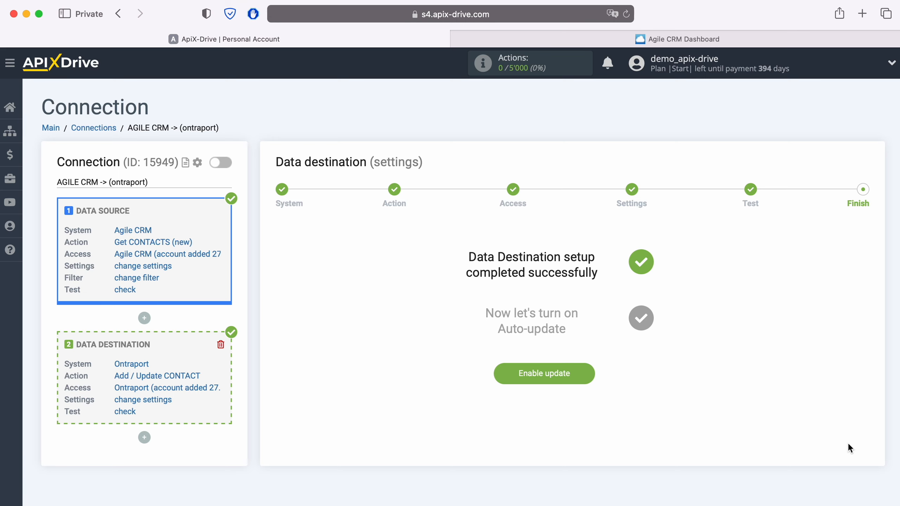
pyautogui.click(584, 371)
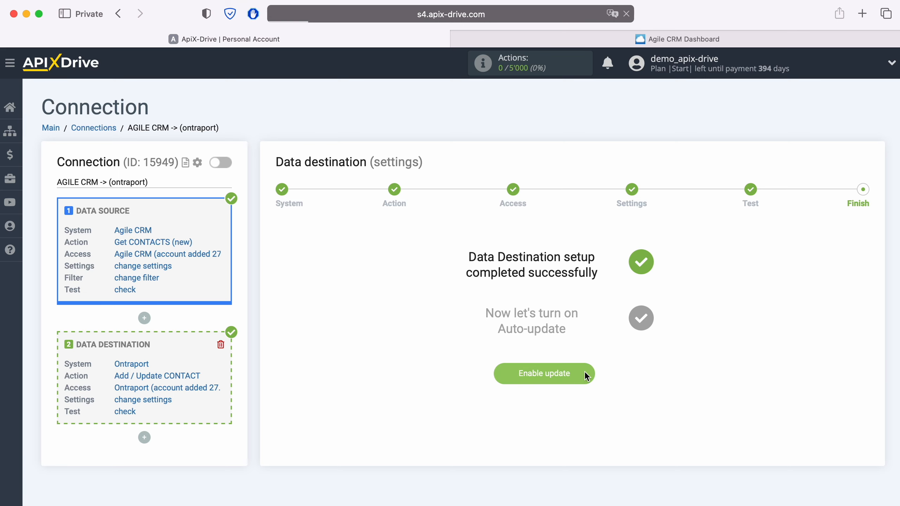
pyautogui.click(856, 202)
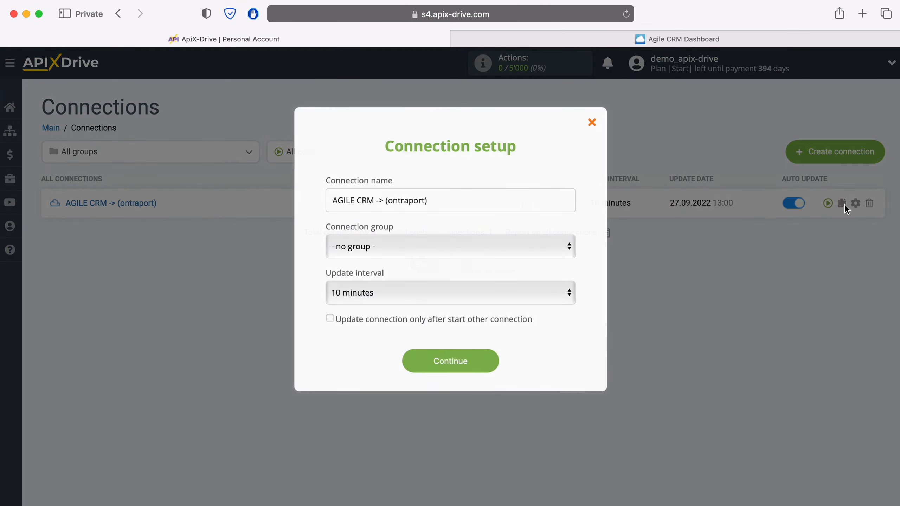
# Set the connection's update interval to 5 minutes and save the connection setup.
pyautogui.click(514, 285)
pyautogui.click(499, 273)
pyautogui.click(491, 361)
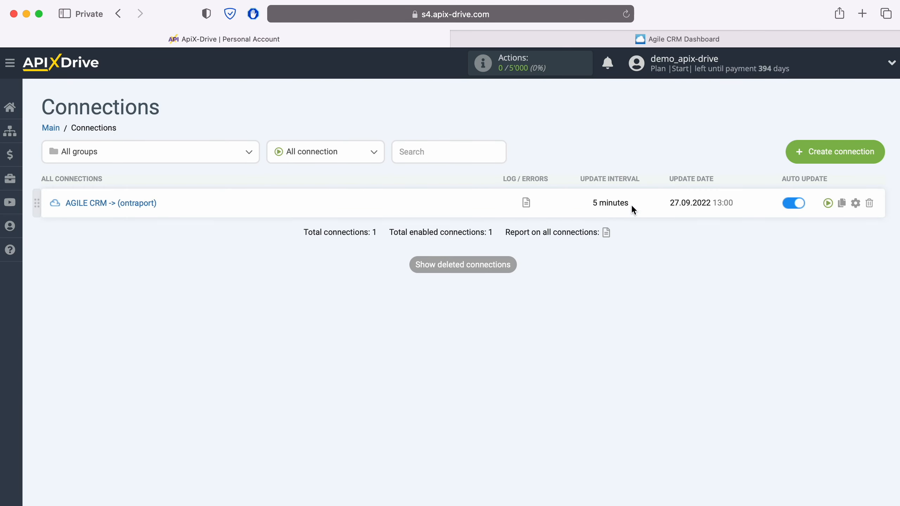